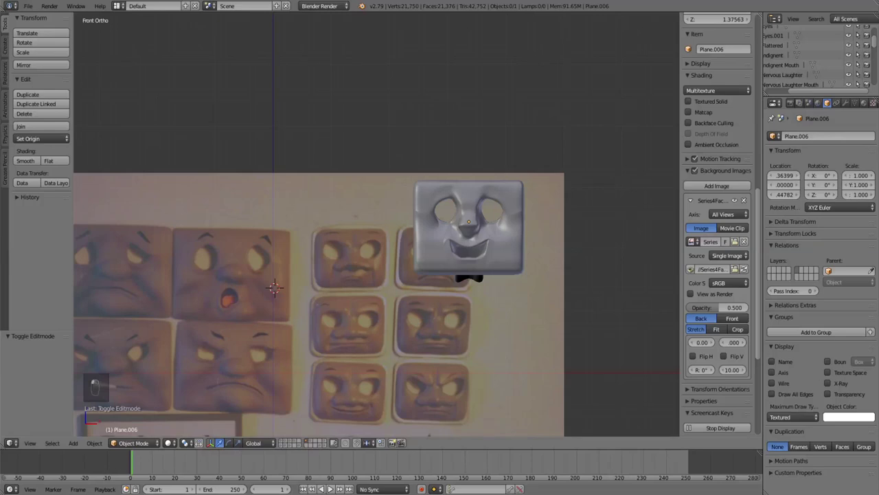
Move the sculpted face mesh about -3.35 along X to centre it on the vertical axis
shift+middle_drag(469, 230, 523, 231)
right_click(522, 231)
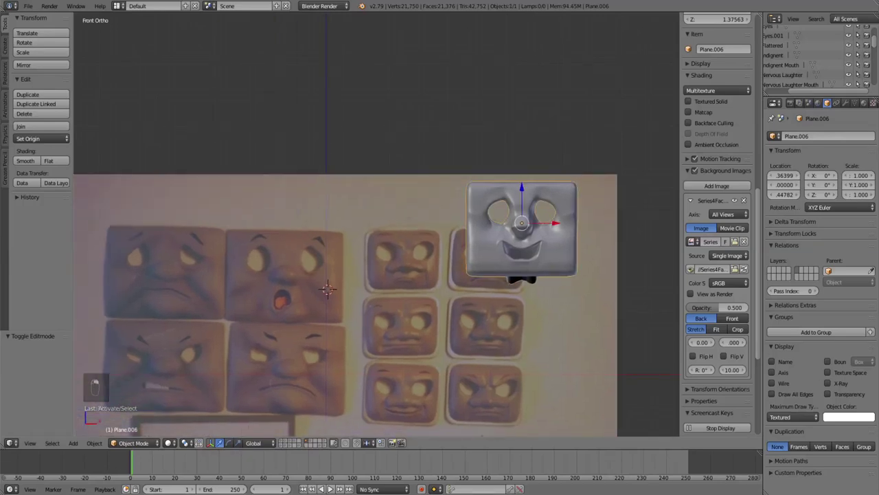
key(g)
key(x)
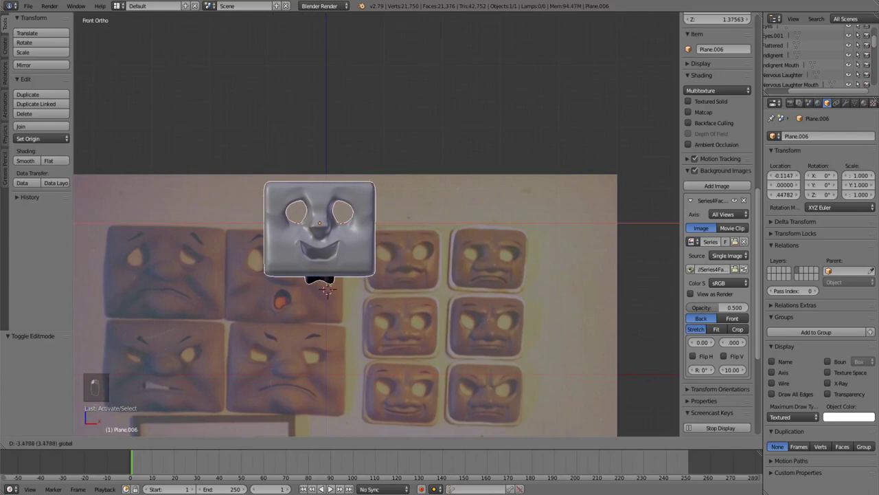
drag(362, 223, 358, 222)
Examine the face mesh up close in perspective and front views, and check its topology in Edit Mode
shift+middle_drag(359, 223, 403, 215)
scroll(371, 282, up, 3)
middle_drag(371, 275, 351, 279)
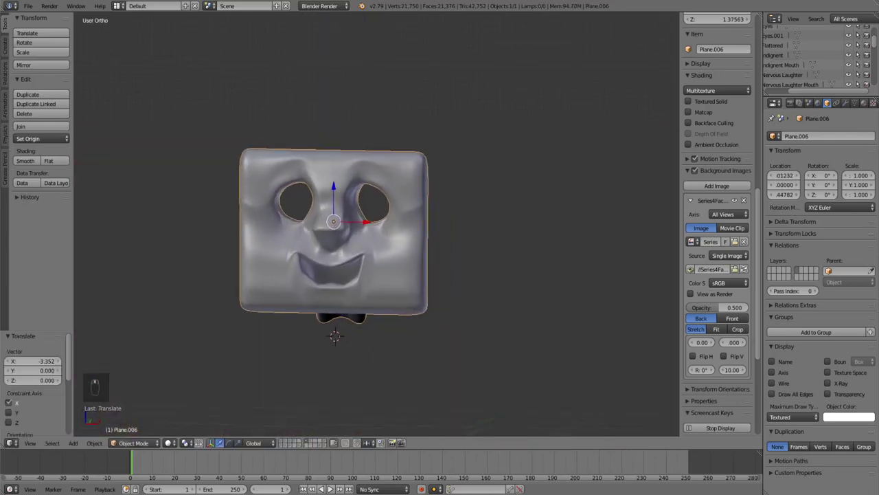
key(KP_5)
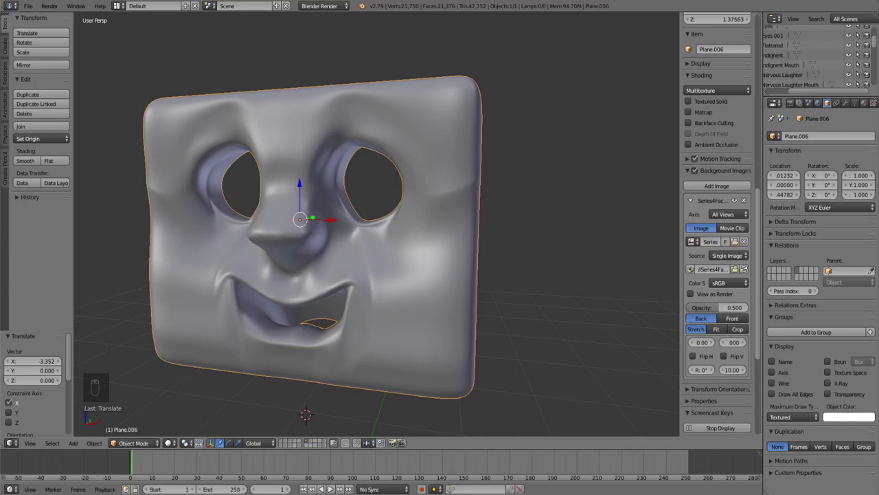
middle_drag(378, 227, 398, 219)
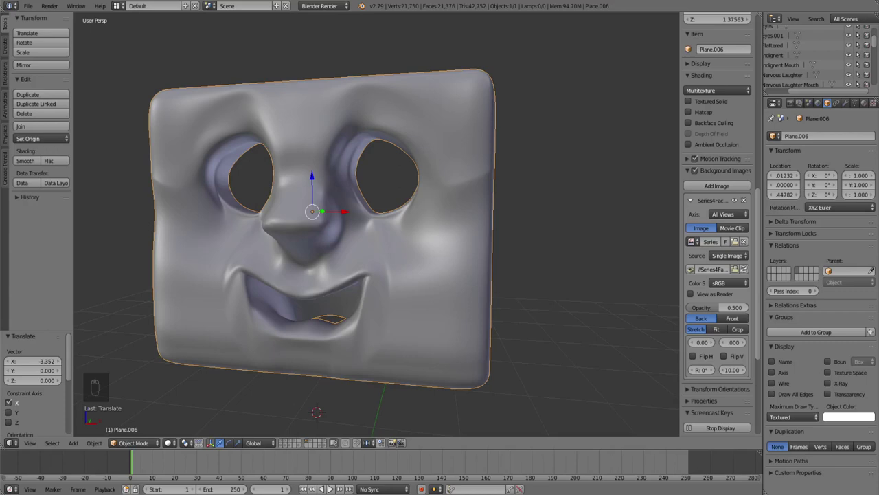
key(KP_1)
key(KP_5)
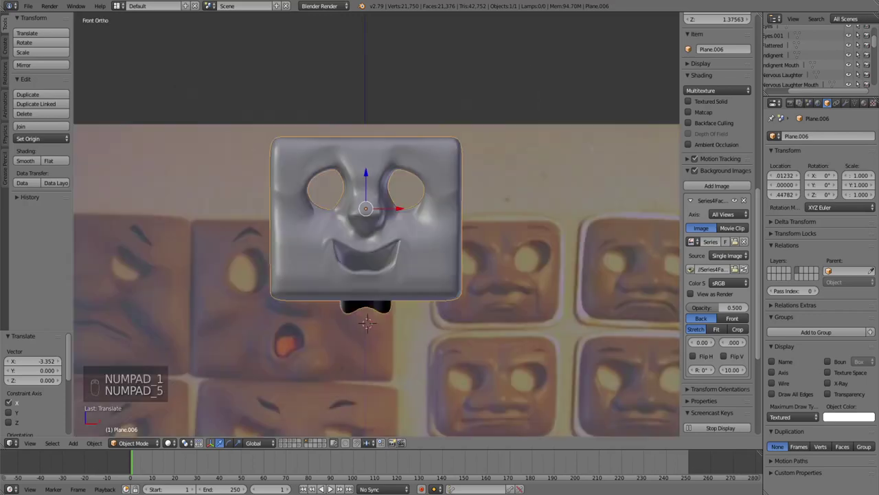
shift+middle_drag(376, 224, 375, 237)
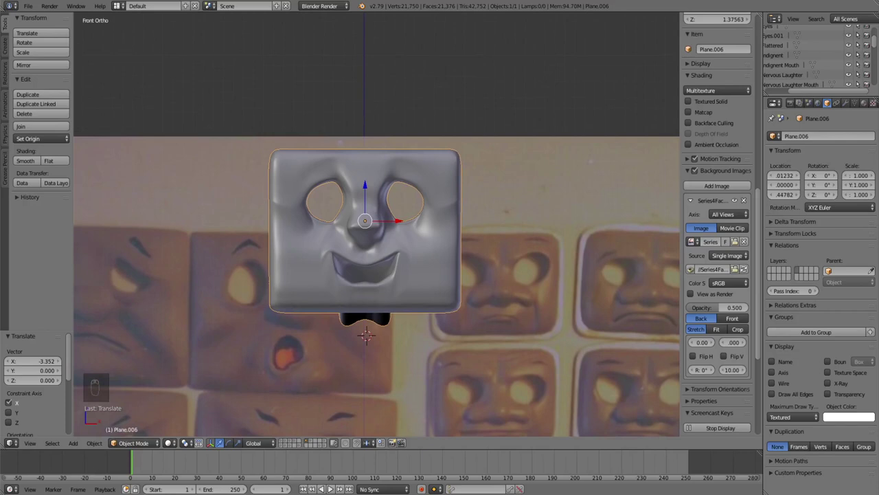
key(KP_5)
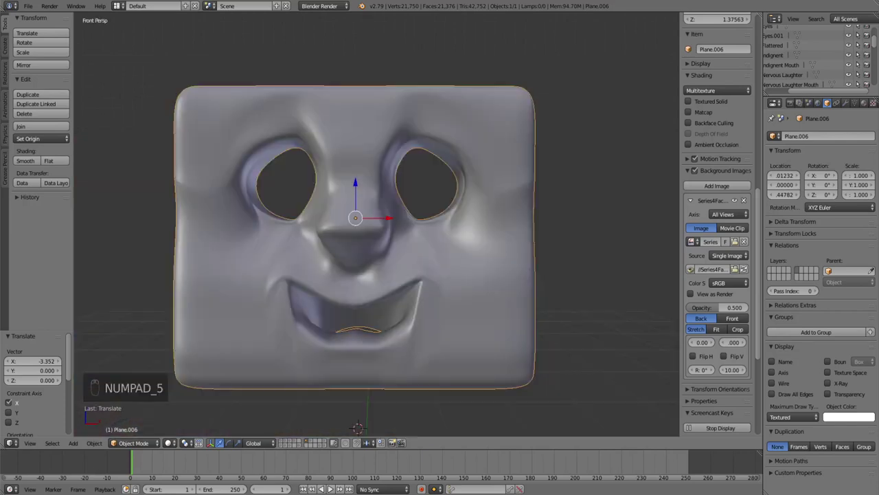
scroll(361, 234, down, 2)
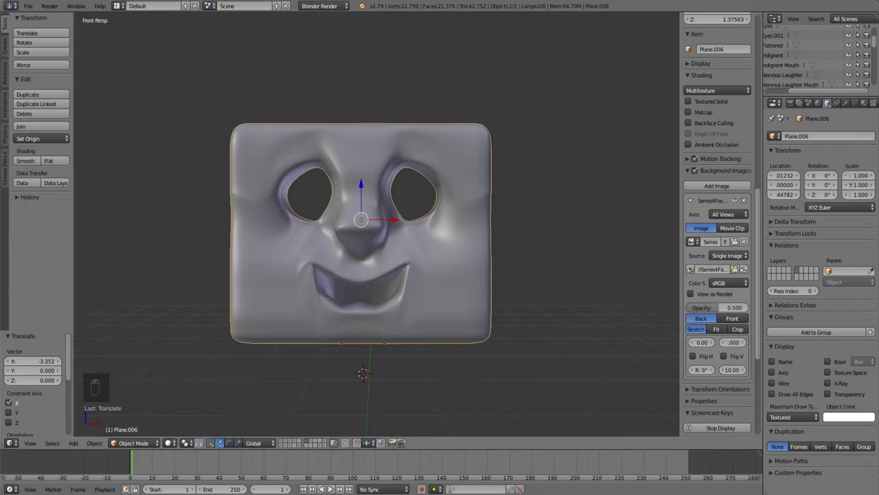
middle_drag(361, 234, 384, 246)
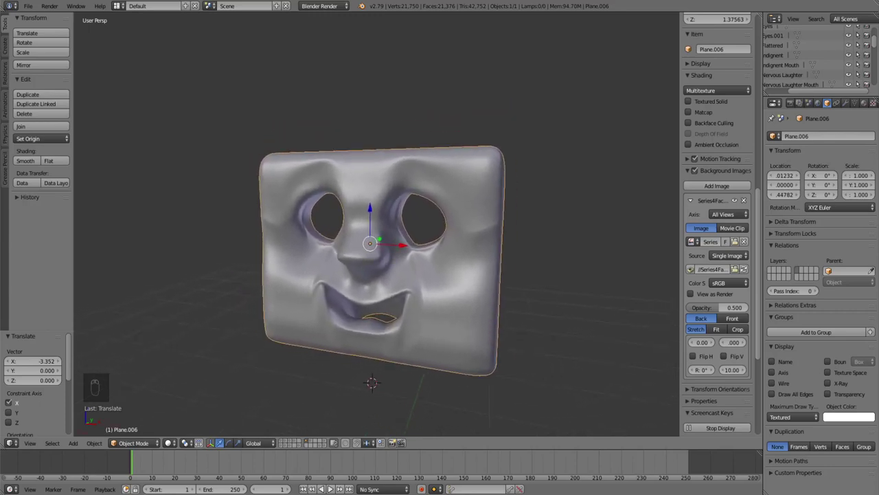
scroll(390, 275, up, 2)
key(Tab)
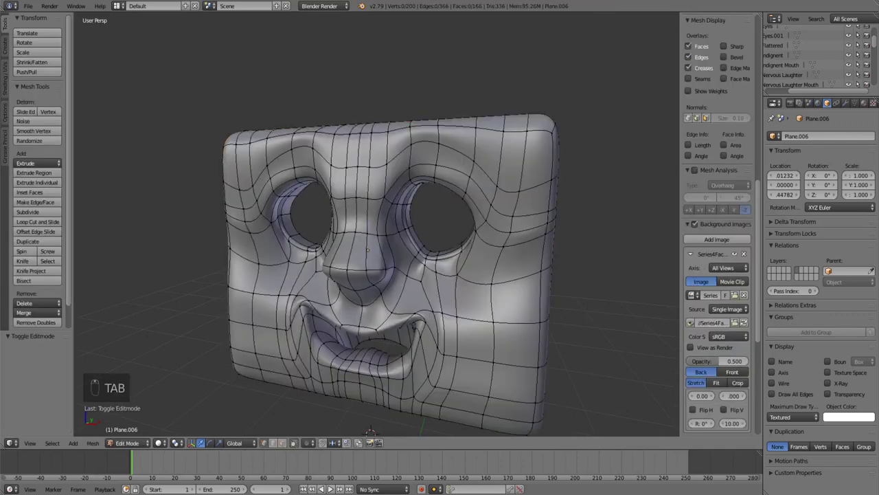
key(Tab)
scroll(369, 432, down, 3)
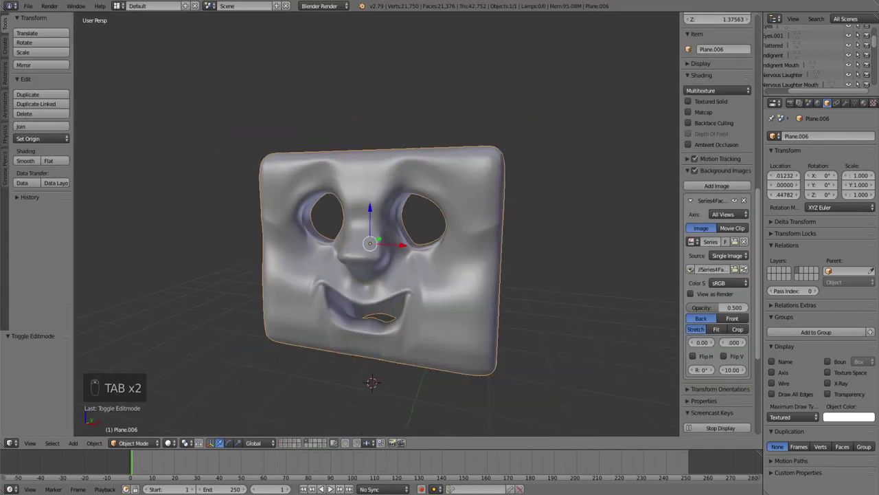
key(Tab)
key(Tab)
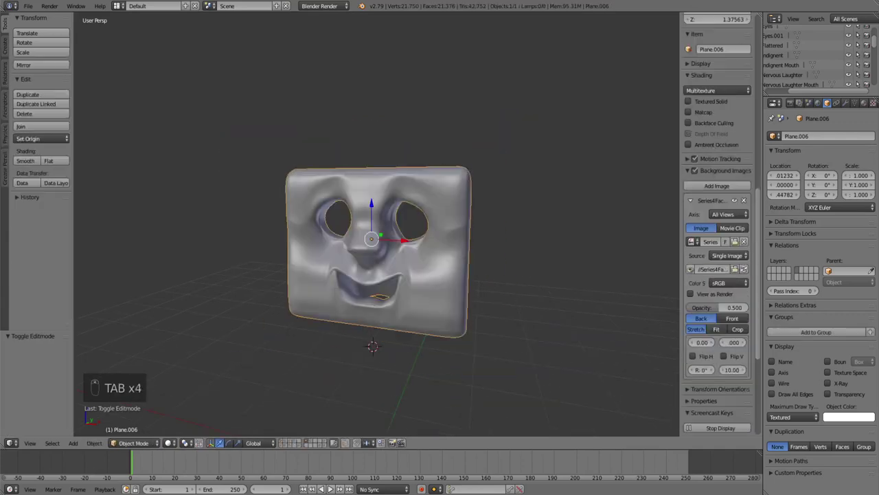
scroll(376, 227, up, 5)
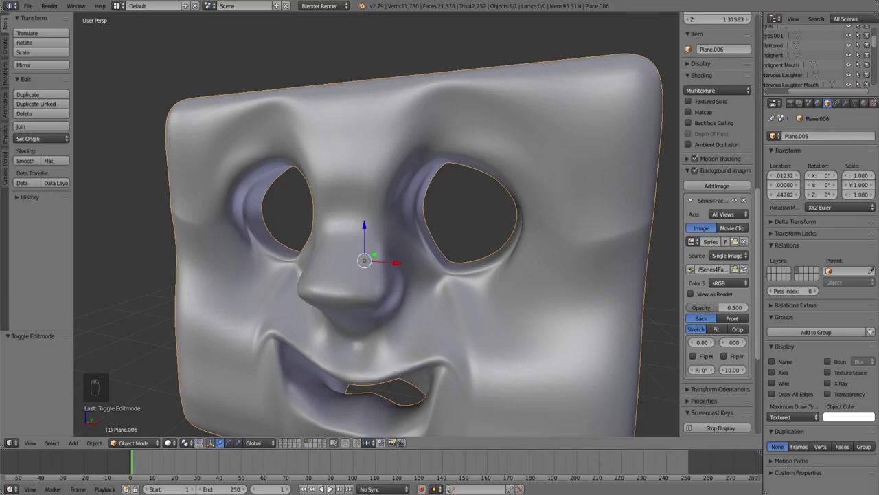
scroll(376, 234, down, 6)
Copy and paste the face mesh, move the pasted copy to layer 8 and show that layer
key(ctrl+c)
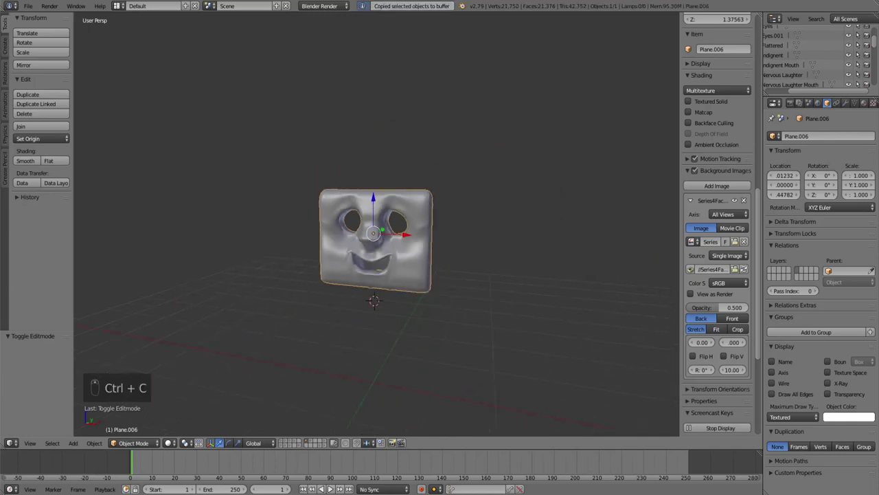
key(ctrl+v)
key(m)
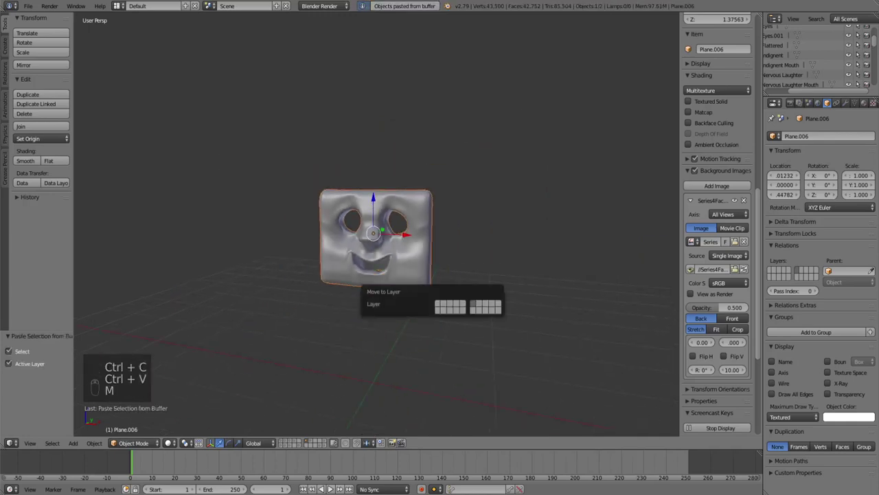
click(485, 304)
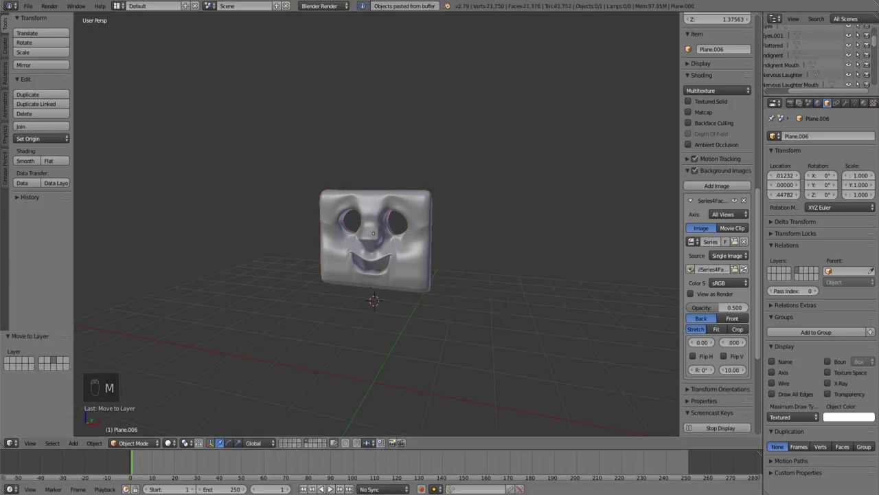
click(315, 440)
Apply the Mirror and Subsurf modifiers on the copied face mesh
scroll(377, 234, up, 4)
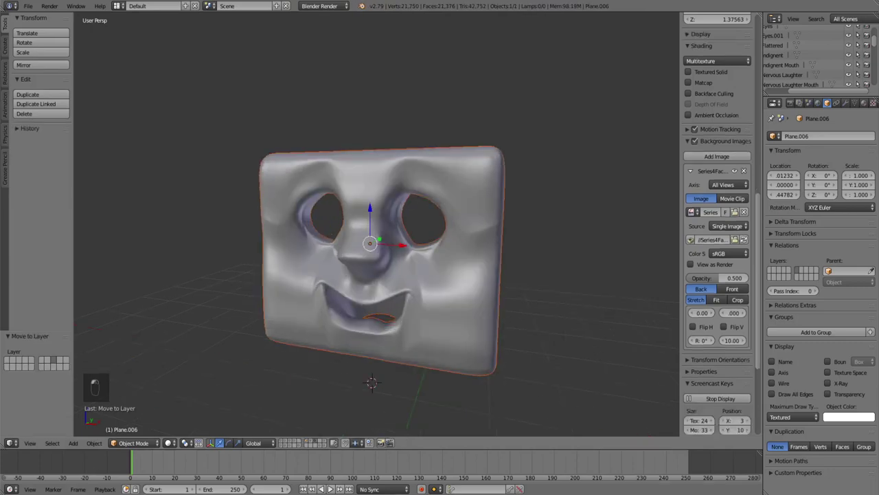
key(Tab)
scroll(377, 233, up, 4)
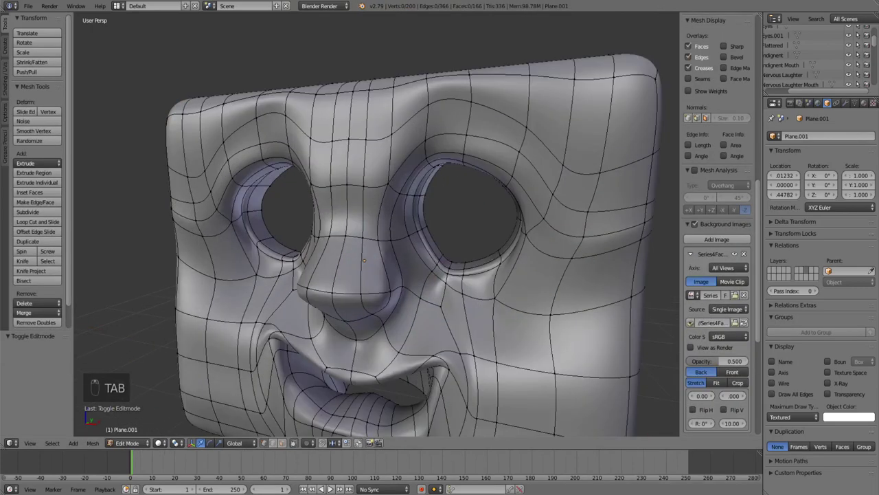
key(Tab)
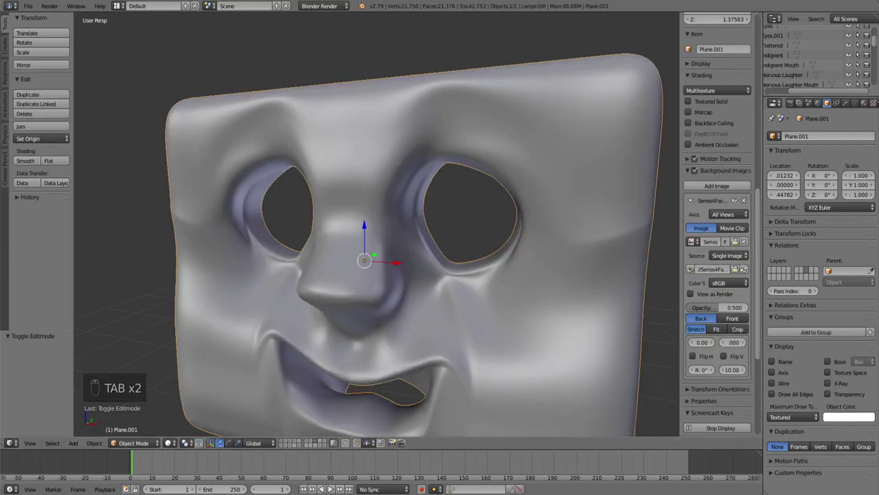
click(845, 103)
click(793, 165)
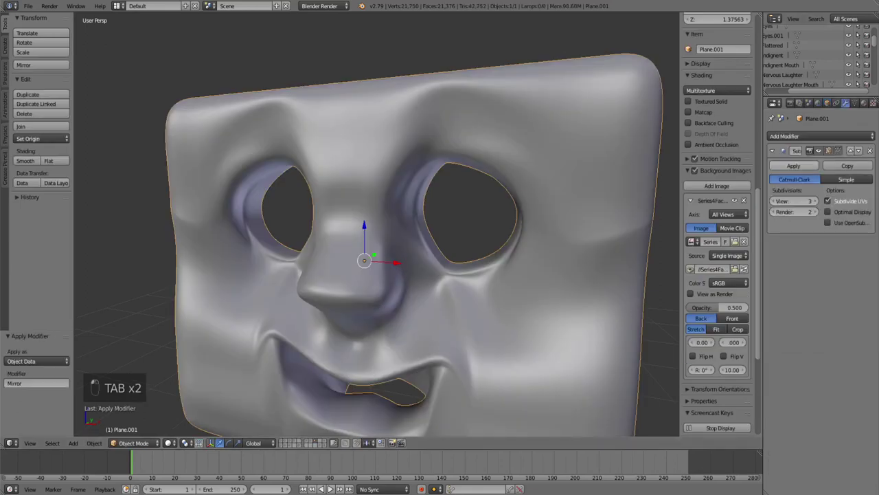
click(794, 165)
Assign the existing material "Le face Materialz" to the copied face in front orthographic view
scroll(376, 234, down, 7)
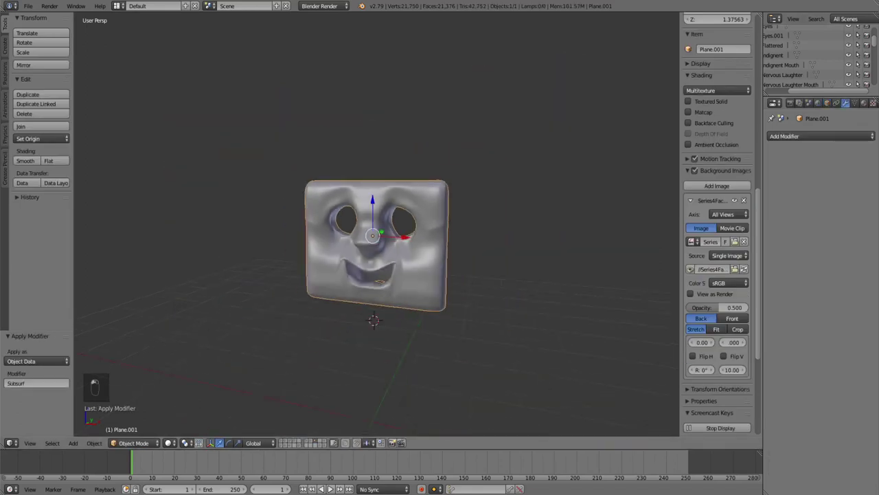
key(KP_1)
key(KP_5)
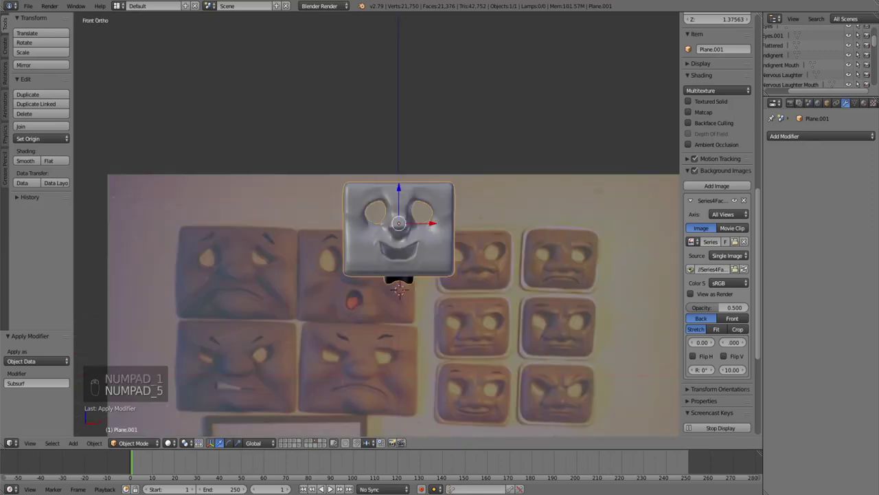
click(864, 102)
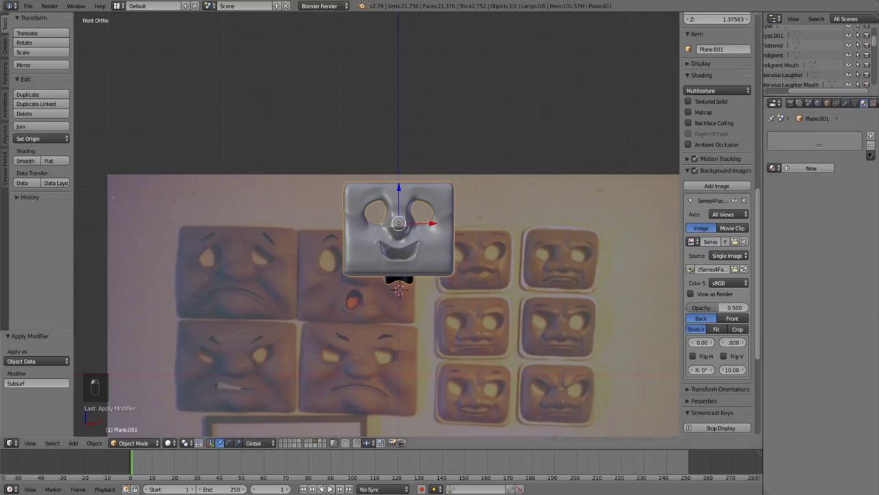
click(773, 167)
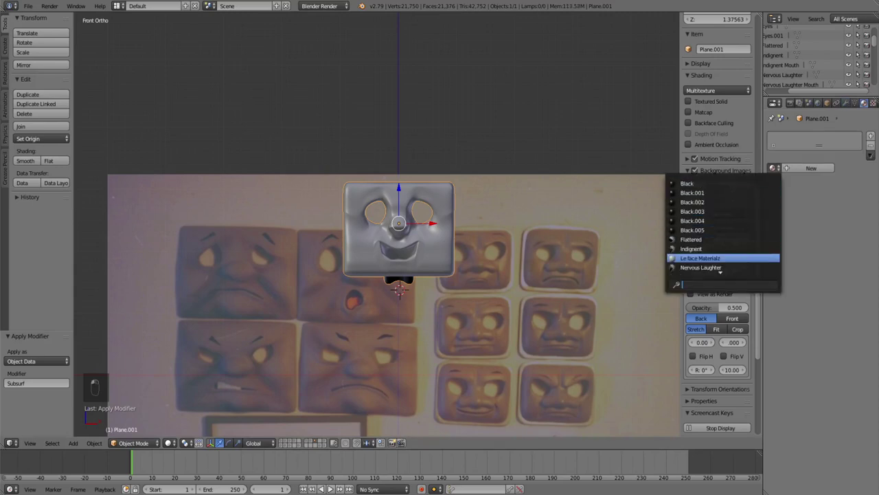
click(694, 258)
scroll(426, 213, up, 3)
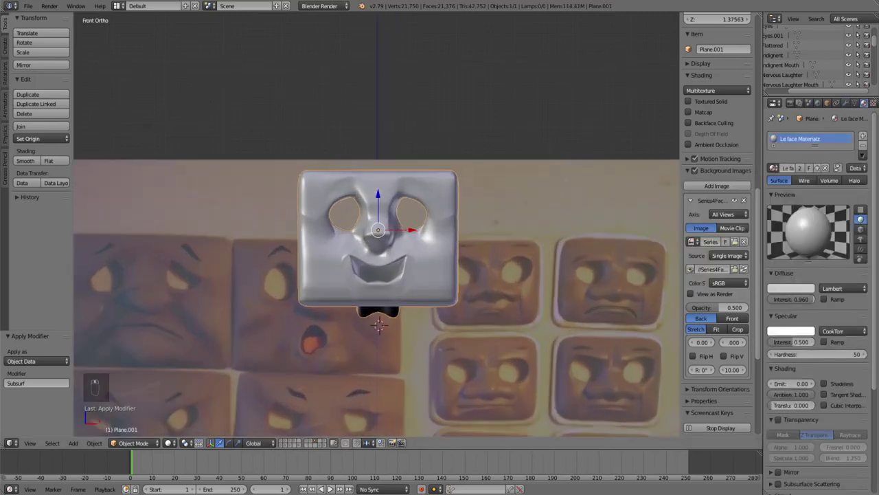
Deselect the face, add a cube mesh and scale it down to about 0.216
key(a)
scroll(378, 233, up, 2)
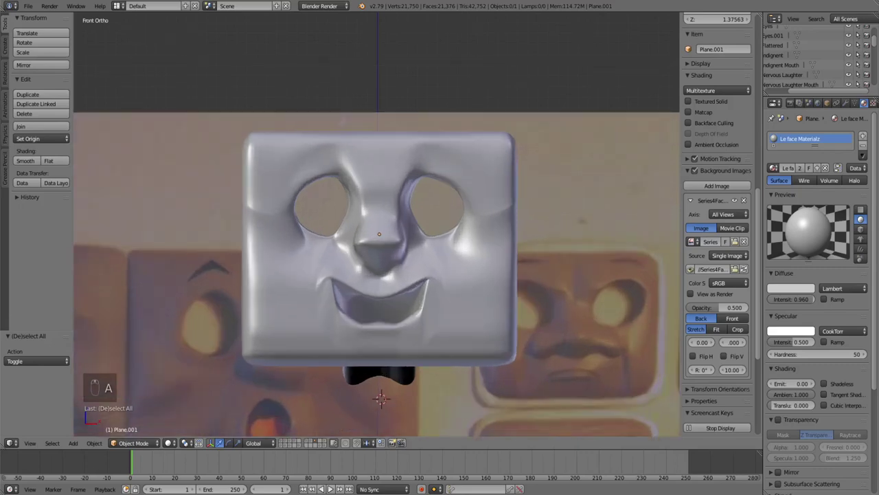
click(72, 443)
mouse_move(85, 431)
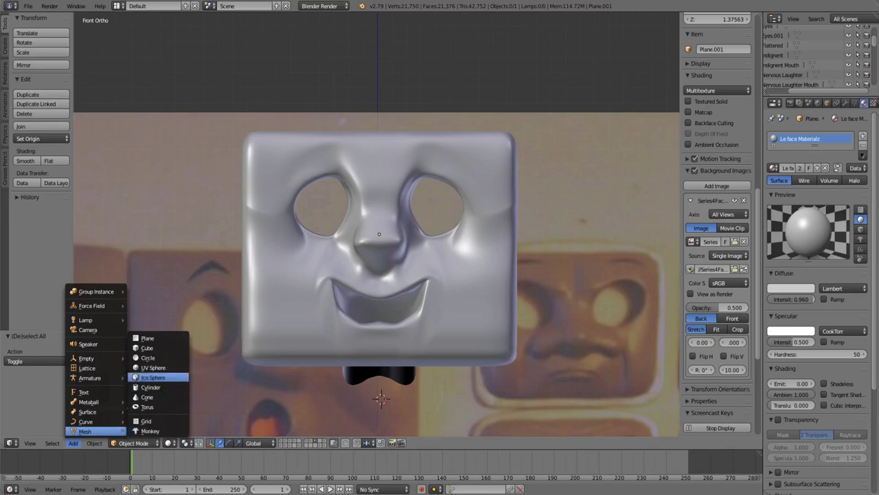
click(147, 347)
scroll(376, 275, down, 6)
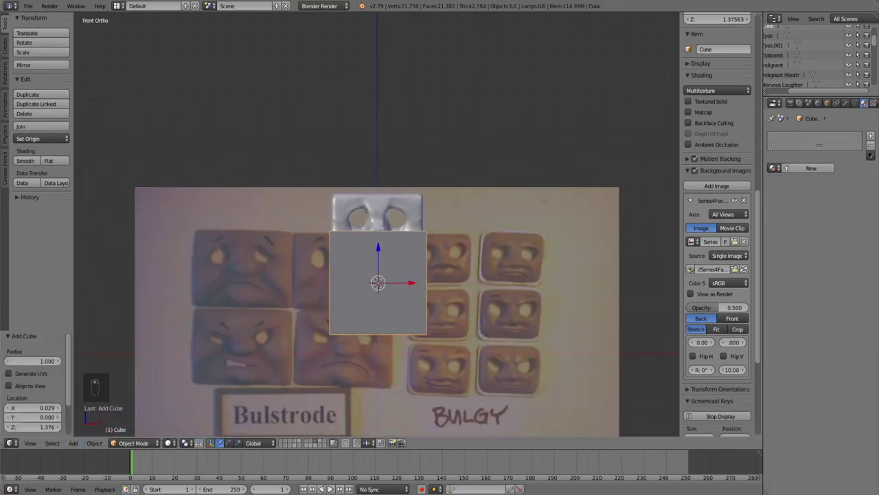
key(s)
click(412, 300)
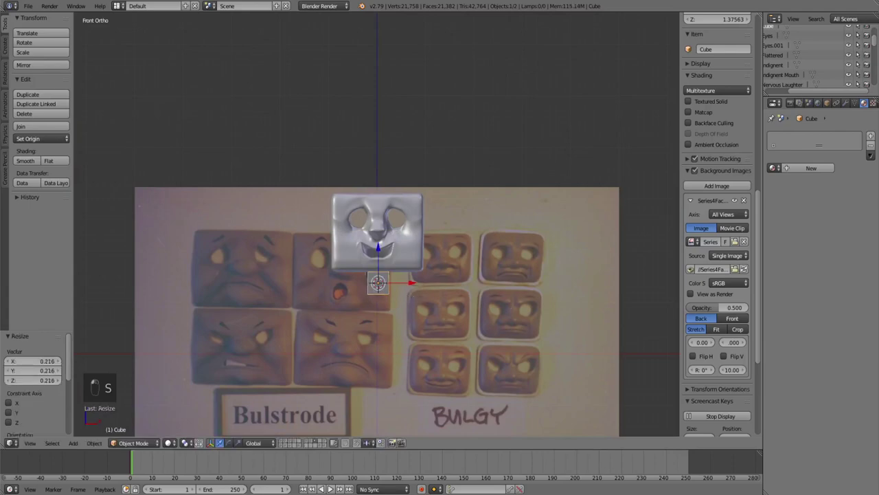
In wireframe display, move the cube to the face mesh's side edge, level with the eyebrow of the open-mouthed reference face
key(z)
scroll(377, 225, up, 6)
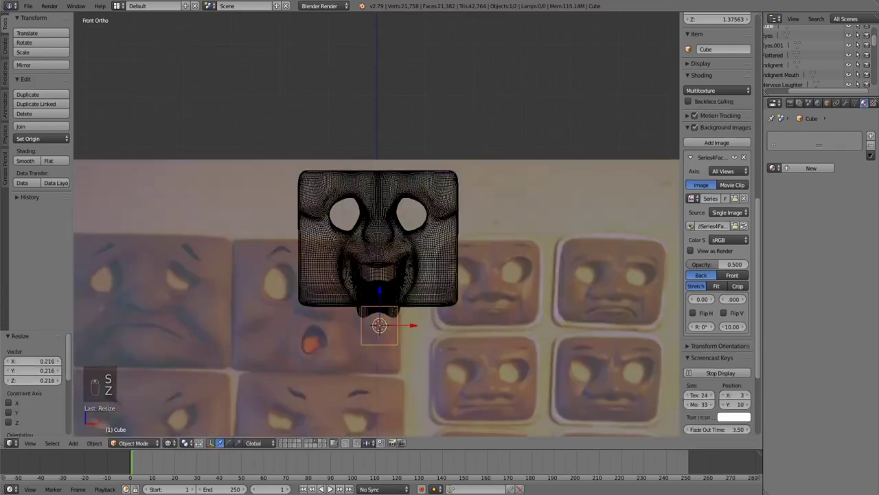
drag(382, 365, 382, 126)
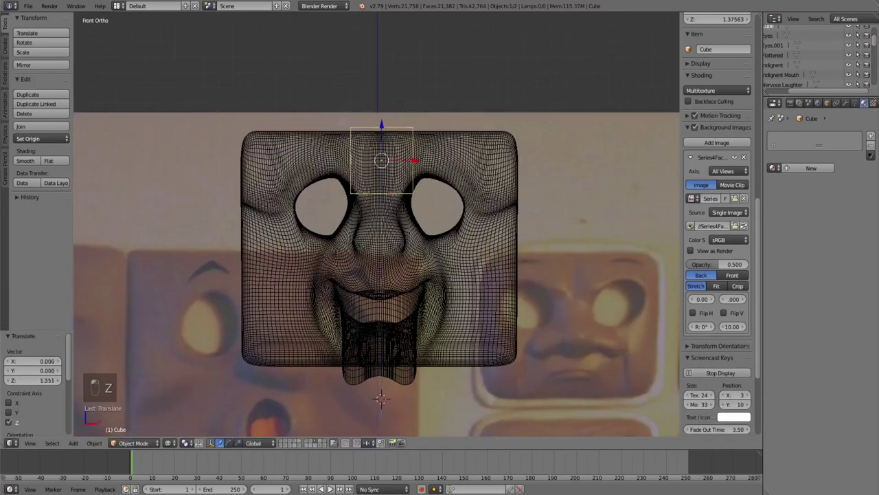
drag(414, 160, 195, 160)
drag(162, 125, 162, 232)
shift+middle_drag(162, 232, 324, 196)
scroll(267, 207, up, 1)
drag(357, 228, 507, 228)
In Edit Mode, shift the cube's geometry along X onto the open-mouthed reference face's eyebrow and scale it to about 0.084
key(Tab)
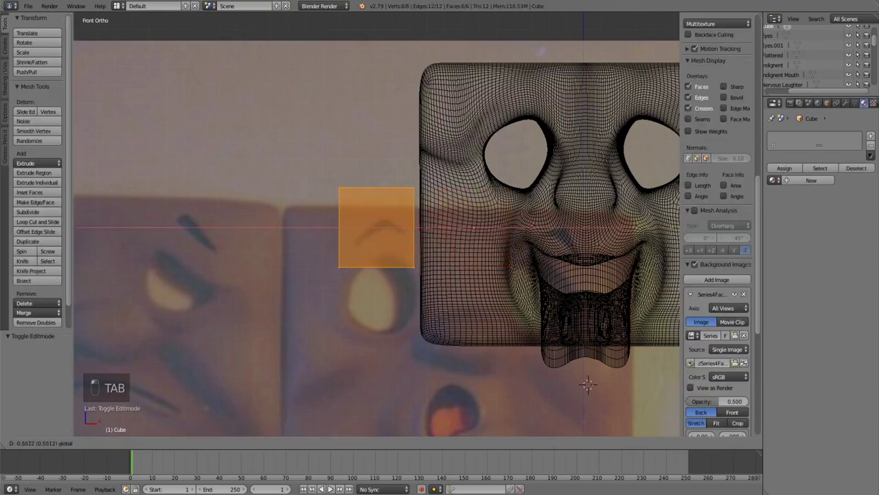
key(Tab)
scroll(378, 226, up, 5)
key(Tab)
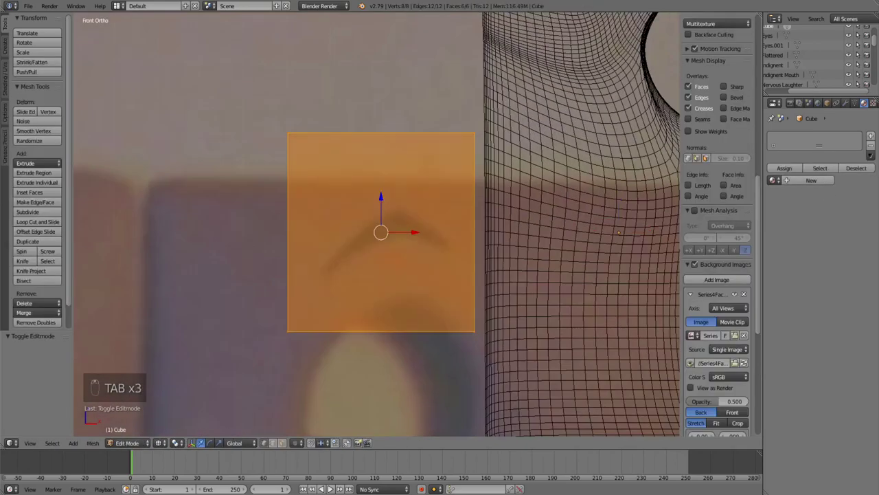
key(s)
click(393, 240)
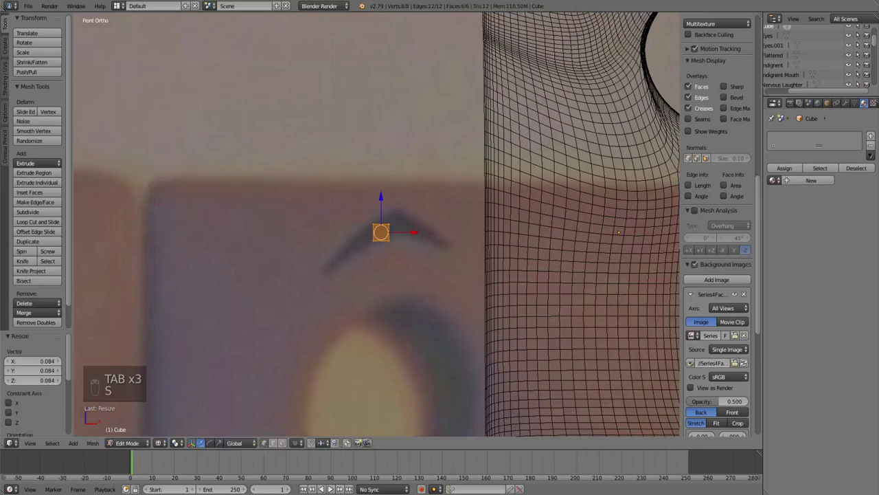
Check the small cube's placement relative to the face mesh from the right and front orthographic views
key(a)
key(Tab)
key(Tab)
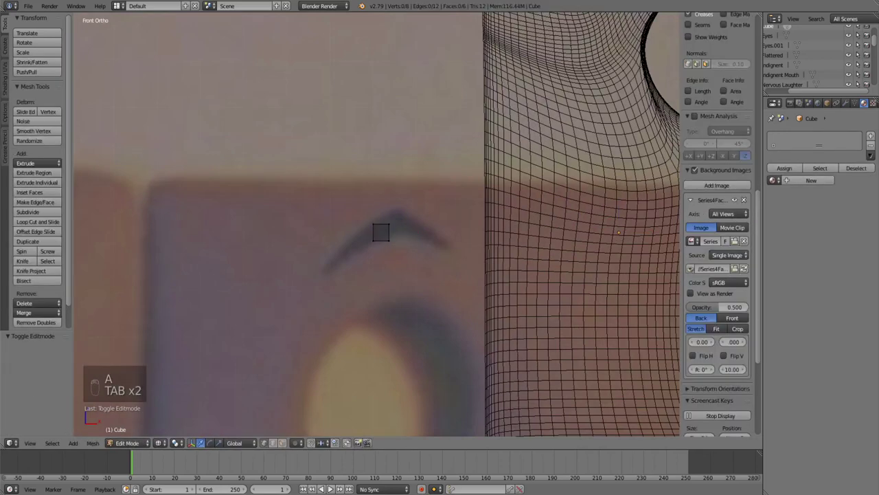
key(c)
click(382, 230)
right_click(382, 230)
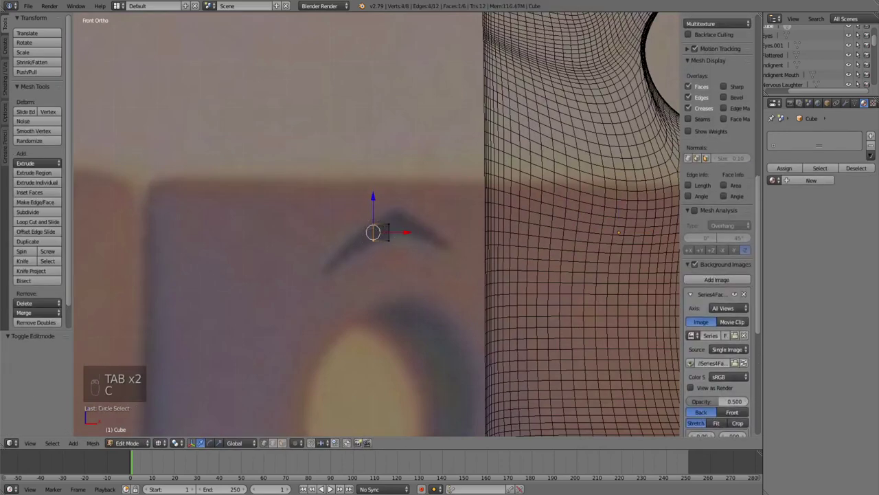
key(Tab)
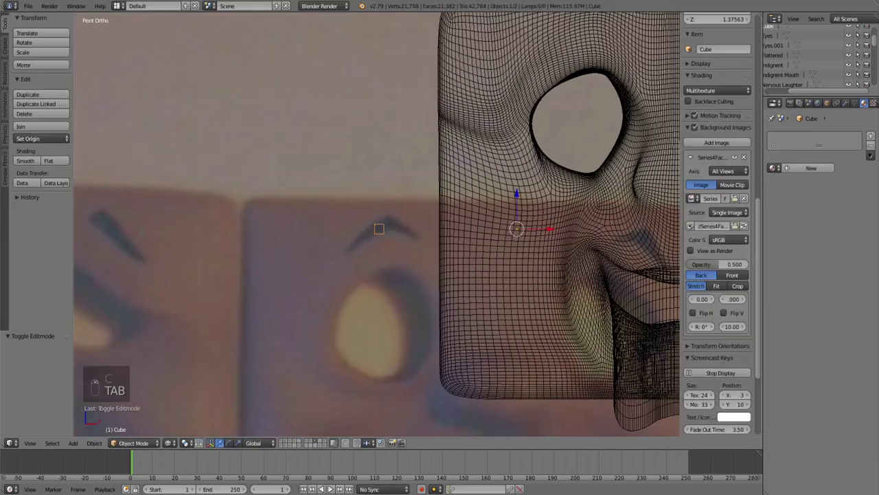
key(KP_3)
scroll(377, 227, down, 5)
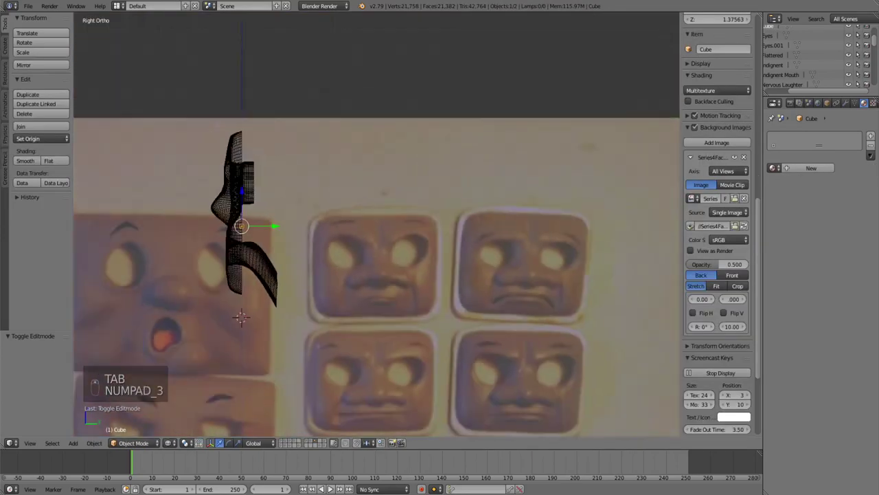
key(KP_1)
scroll(376, 234, up, 8)
Raise the vertices on the cube's inner side along Z to follow the slope of the reference eyebrow
key(Tab)
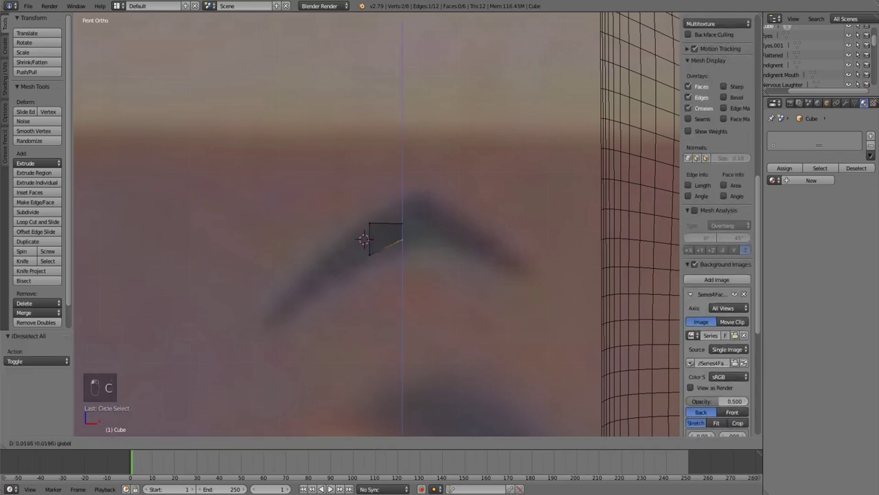
key(a)
drag(402, 206, 402, 169)
key(c)
click(413, 222)
right_click(412, 222)
Extrude the cube's outer side along the reference eyebrow, lower it 0.021 along Z and scale it to 0.548
key(a)
key(c)
drag(364, 230, 360, 275)
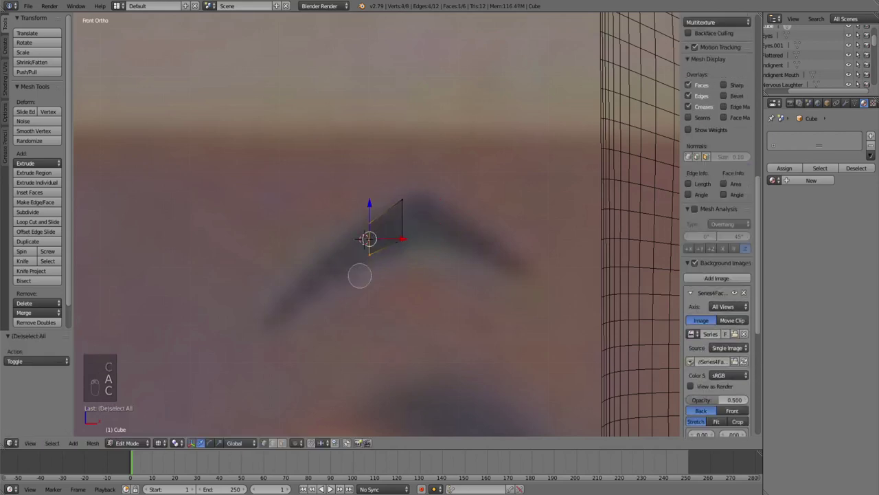
key(Escape)
key(e)
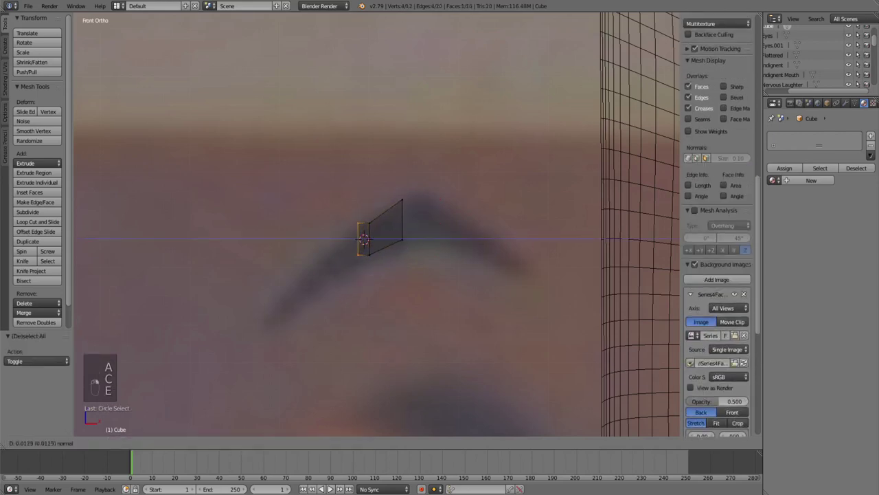
key(Return)
drag(364, 239, 342, 224)
key(s)
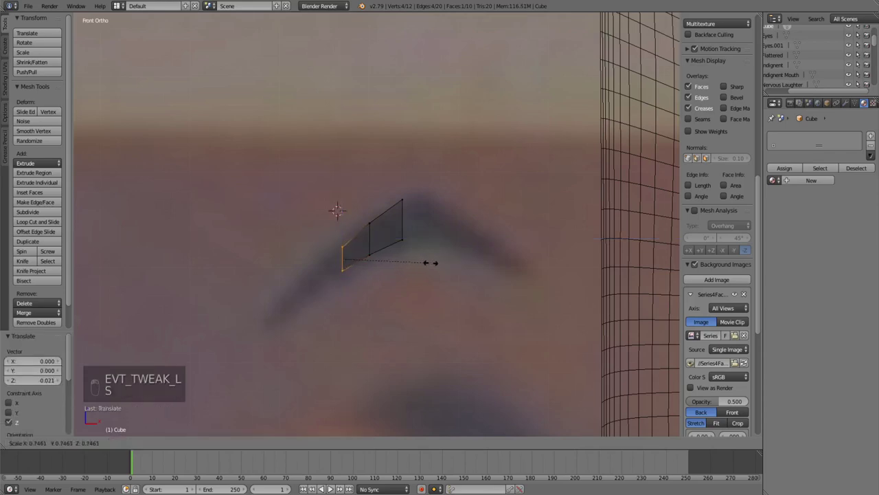
click(411, 262)
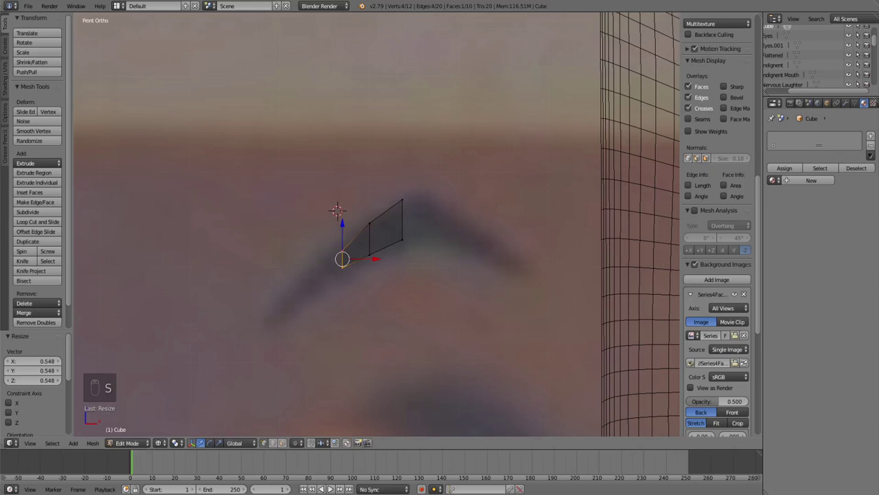
Extrude the outer end by another segment, lower it 0.019 along Z and scale it to 0.699
key(e)
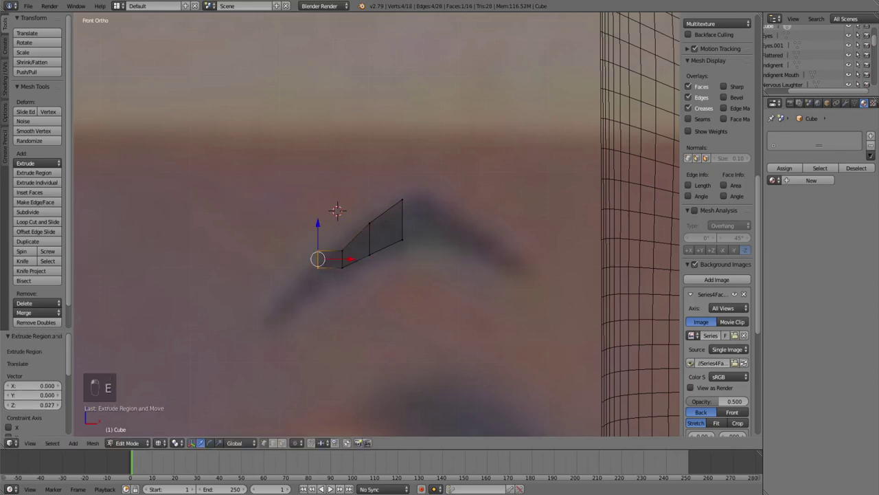
click(322, 276)
key(s)
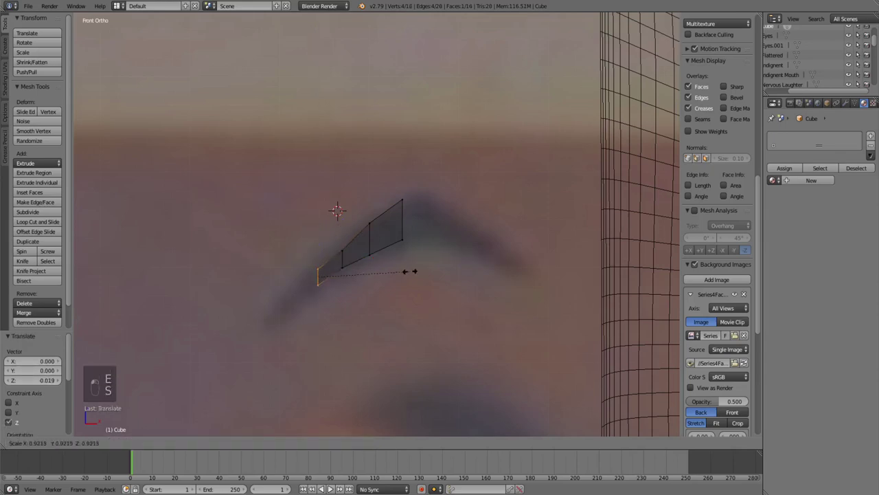
click(388, 275)
click(321, 256)
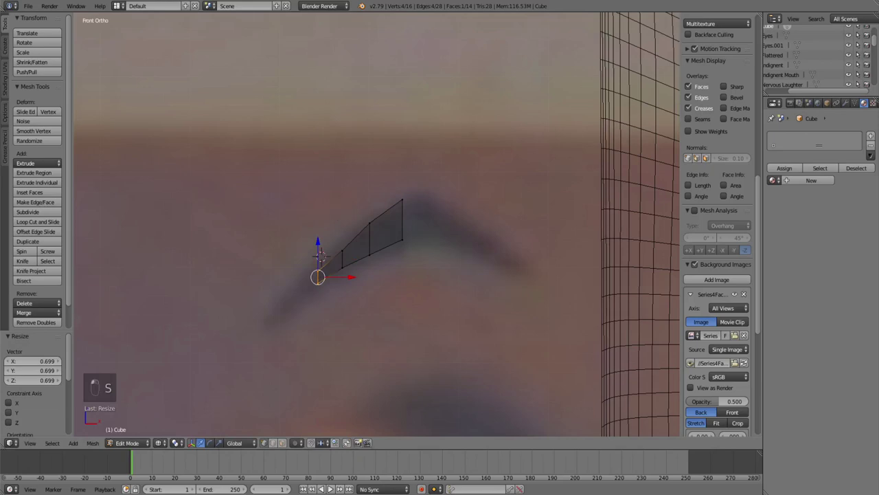
Extrude one more segment from the narrow end down to the outer tip of the reference eyebrow
drag(318, 248, 285, 277)
key(e)
click(284, 275)
Extrude the tall inner side across the eyebrow's peak and raise the new segment's lower vertices slightly along Z
key(a)
key(c)
click(402, 220)
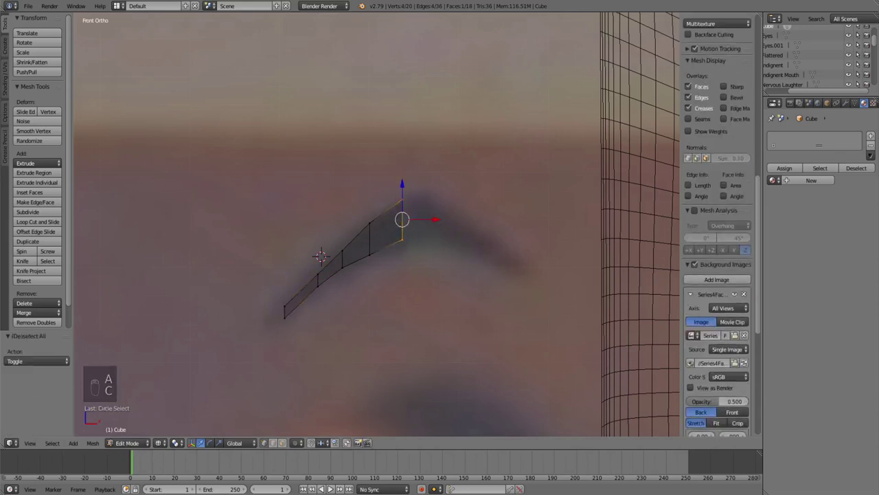
key(e)
click(423, 220)
key(a)
key(c)
click(424, 239)
right_click(423, 239)
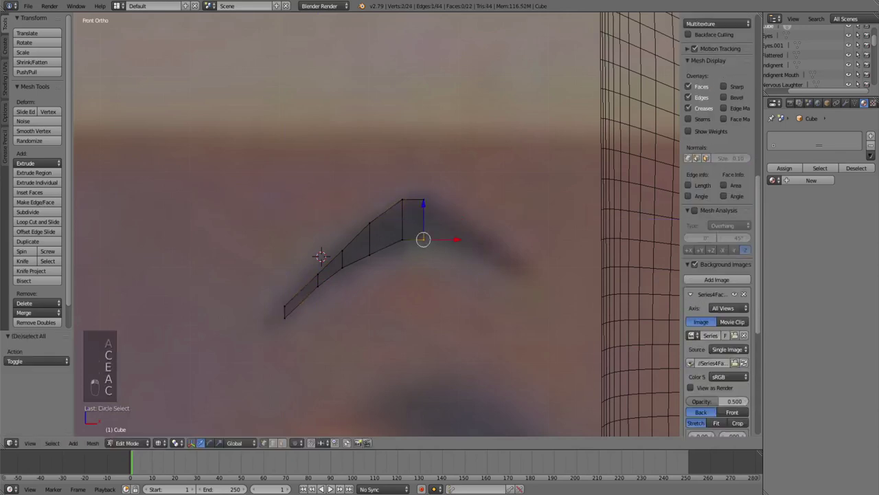
drag(423, 205, 428, 243)
Extrude another segment past the peak and lower its upper vertices to match the eyebrow's downward curve
key(a)
key(c)
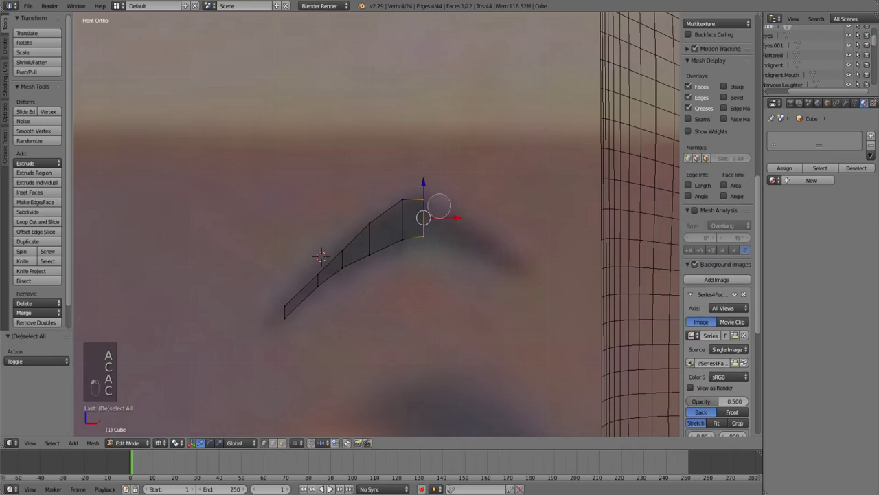
right_click(439, 206)
key(e)
click(447, 211)
key(a)
key(c)
click(452, 198)
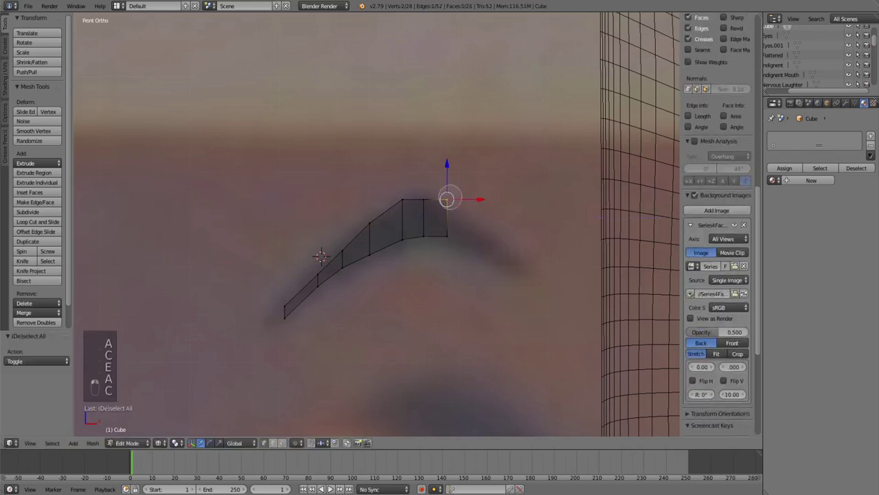
right_click(452, 198)
drag(447, 166, 447, 176)
Extrude the inner end toward the reference eyebrow's inner tip, lower and shrink it, and return to Object Mode
key(a)
key(c)
click(452, 222)
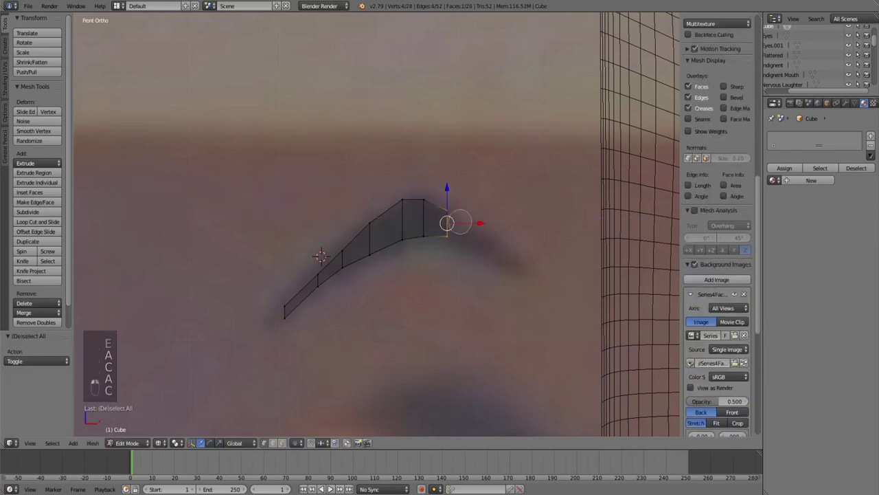
right_click(460, 222)
key(e)
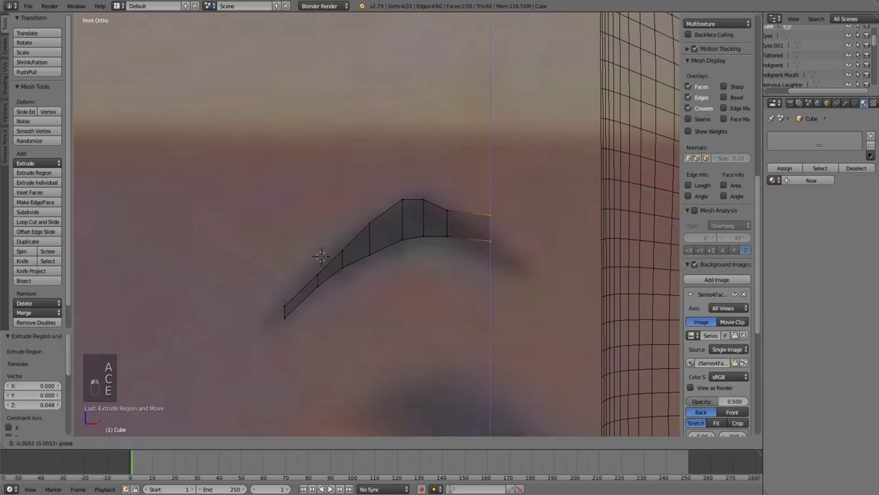
click(505, 249)
key(s)
click(512, 246)
key(Tab)
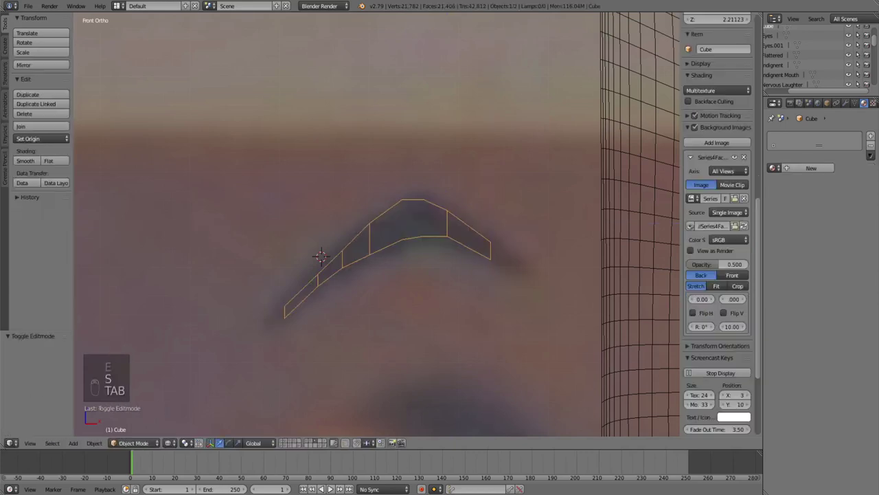
Inspect the eyebrow's shape in solid display from an angle, from the right and from the front
key(z)
scroll(513, 246, down, 4)
scroll(376, 225, down, 3)
middle_drag(377, 225, 410, 251)
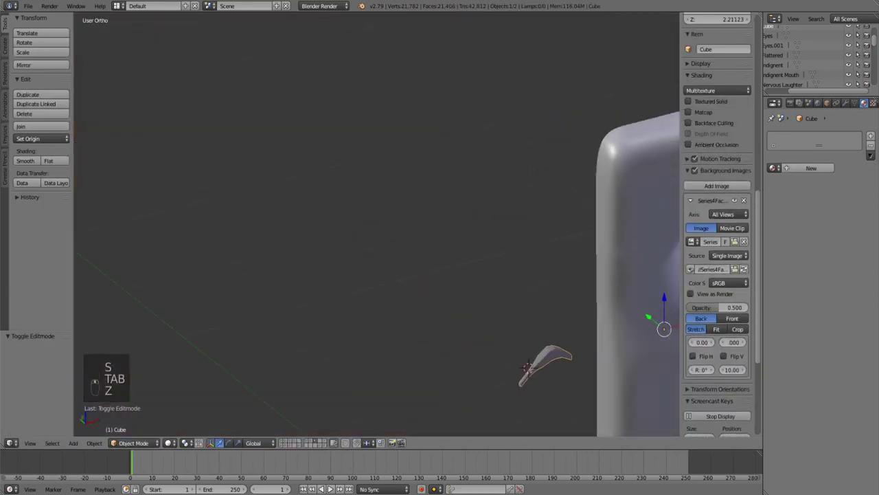
key(KP_3)
key(KP_1)
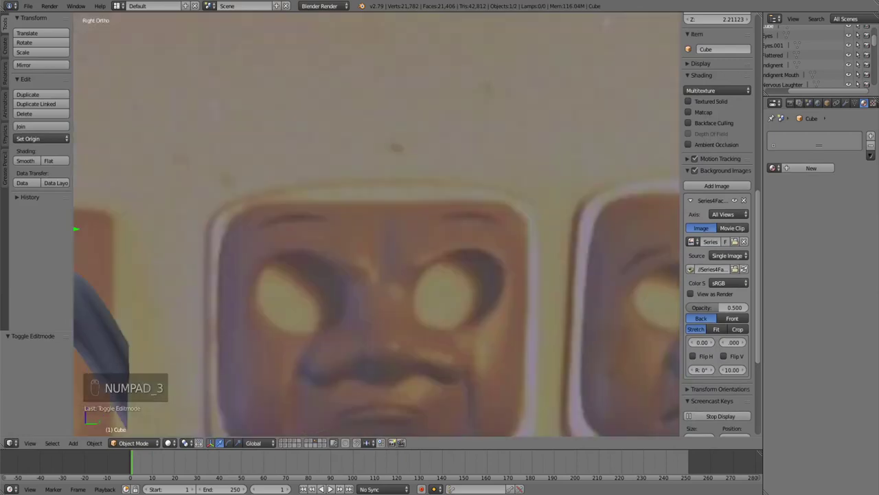
scroll(358, 231, up, 2)
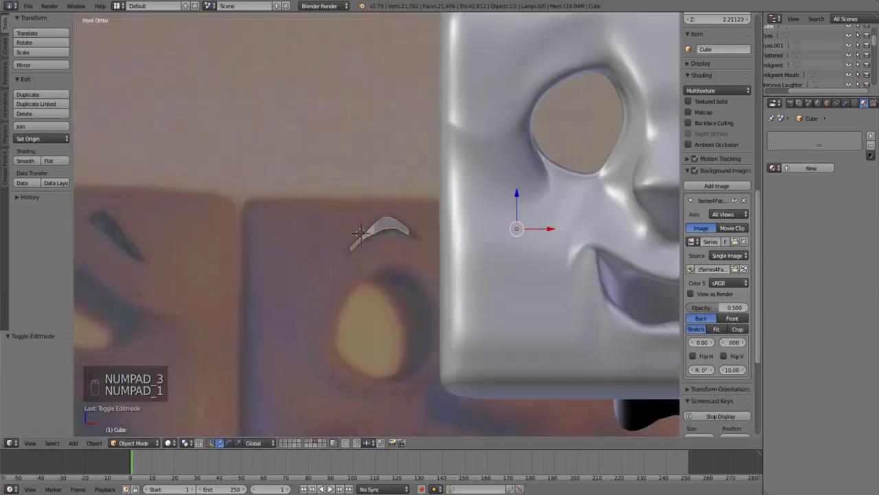
Add a Mirror modifier on the X axis to the eyebrow
click(836, 102)
click(819, 136)
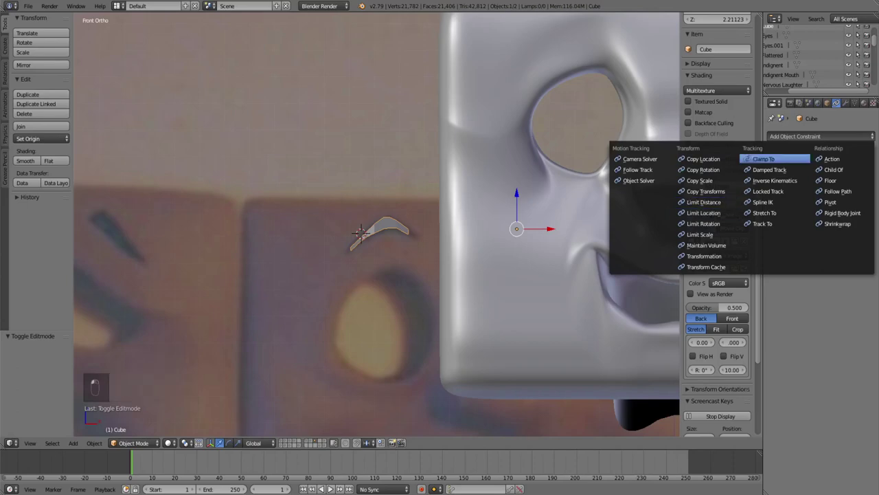
click(846, 102)
click(819, 136)
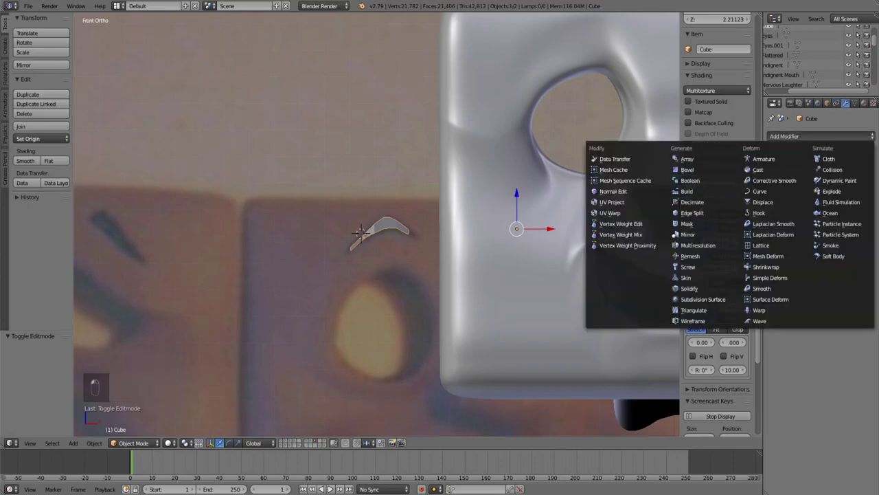
click(688, 234)
key(z)
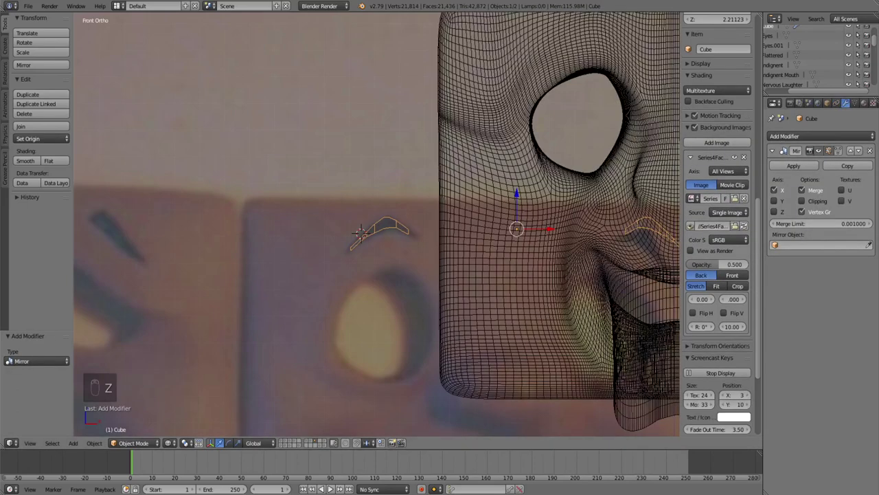
key(z)
scroll(377, 227, down, 3)
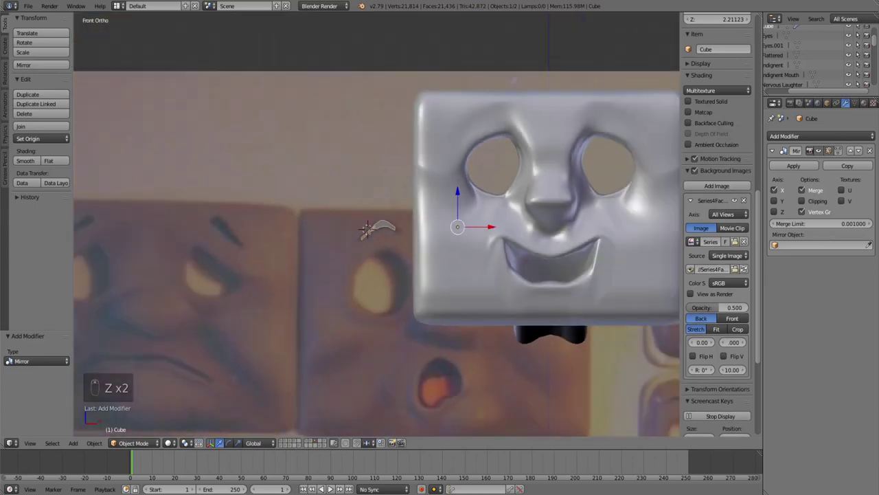
Move the eyebrow forward along Y to the face's front, up 0.6 along Z, and along X above the eye hole
key(KP_3)
shift+middle_drag(275, 226, 407, 247)
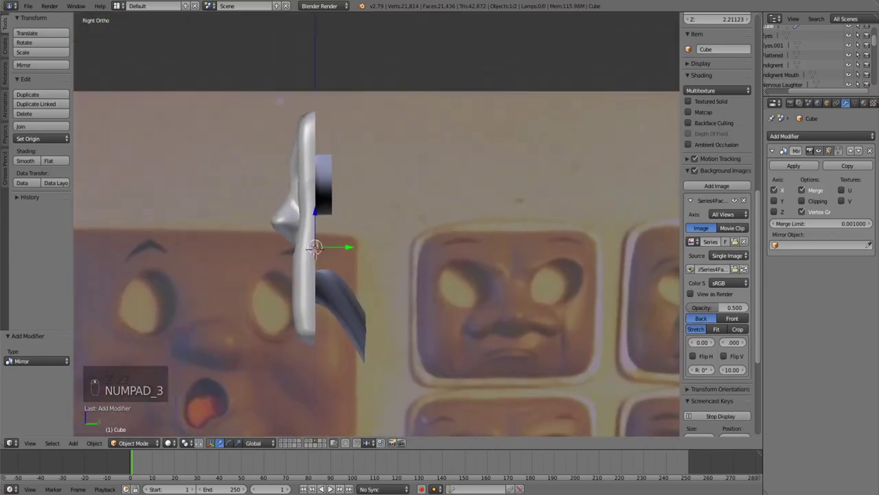
drag(349, 247, 325, 248)
drag(292, 213, 292, 122)
middle_drag(293, 130, 281, 198)
key(KP_1)
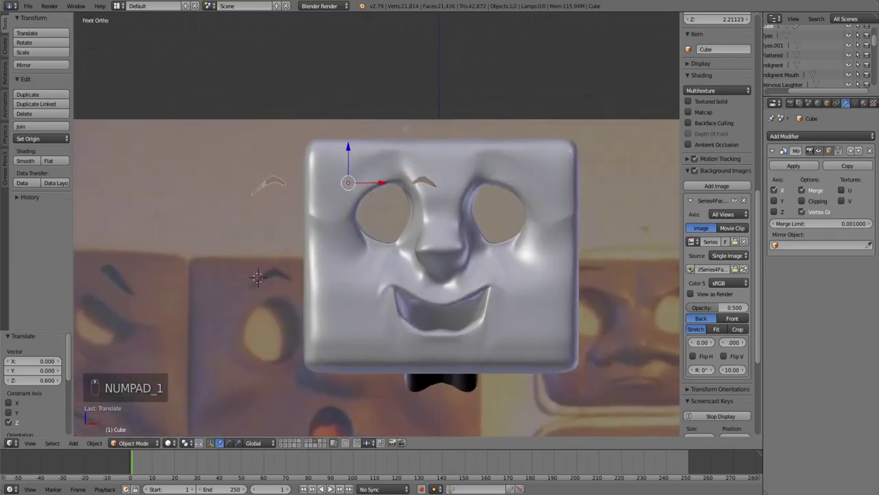
drag(382, 183, 434, 163)
In Edit Mode, rotate the whole eyebrow mesh slightly to fit the brow above the eye
key(Tab)
key(a)
key(a)
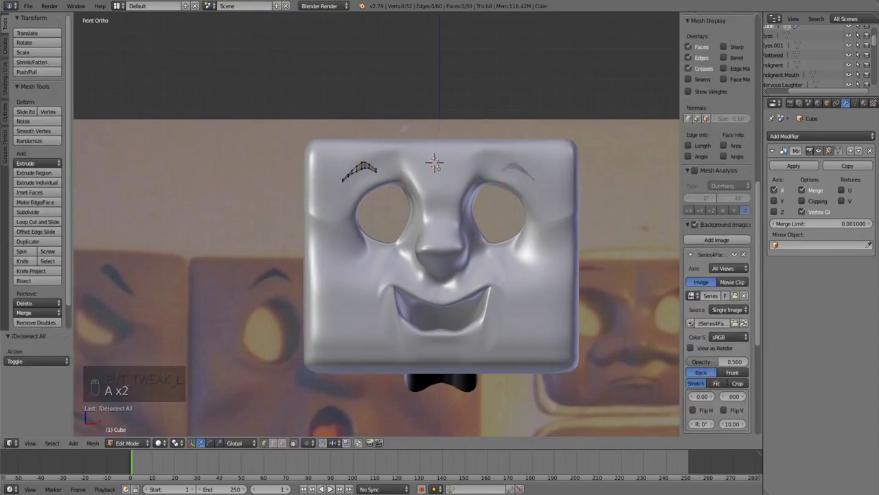
key(a)
key(a)
key(r)
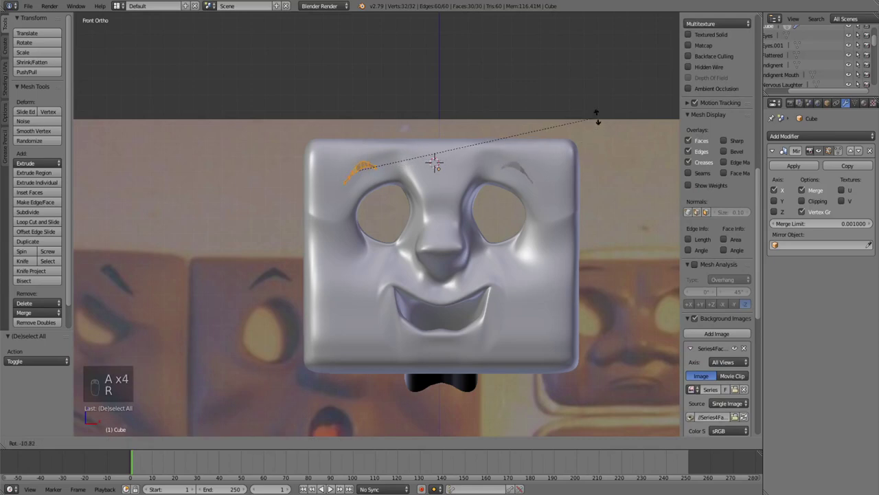
key(Tab)
Push the mirrored eyebrows back along Y so they sink into the face's surface
key(z)
key(z)
middle_drag(439, 227, 347, 246)
scroll(348, 246, up, 3)
scroll(347, 246, up, 2)
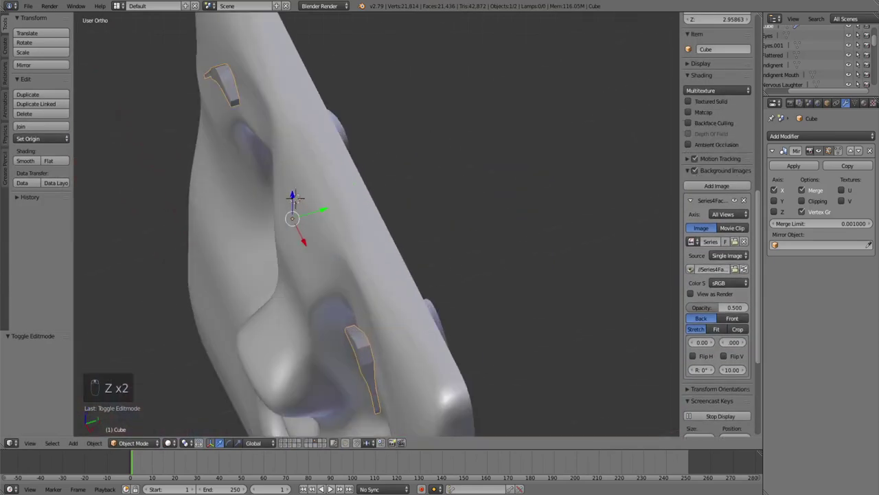
drag(327, 208, 352, 201)
middle_drag(352, 206, 384, 196)
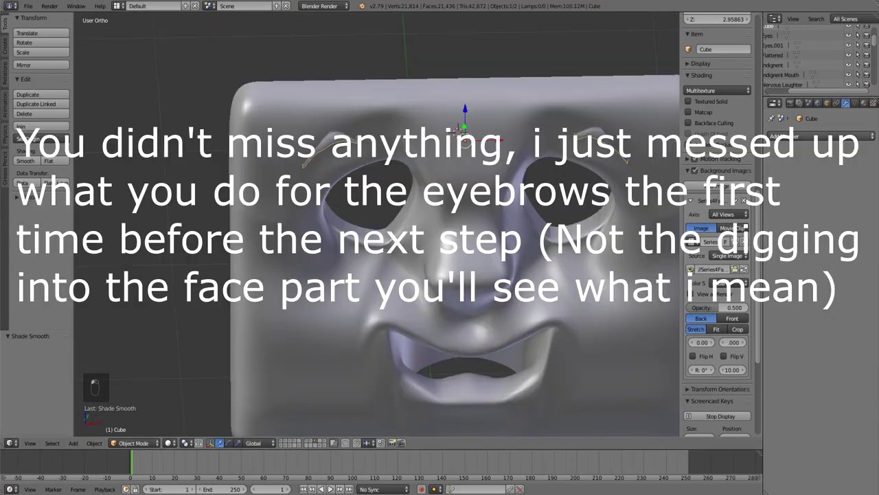
Add a Subdivision Surface modifier with 3 view subdivisions to the eyebrows and nudge them about 0.006 along Y into the face
click(821, 136)
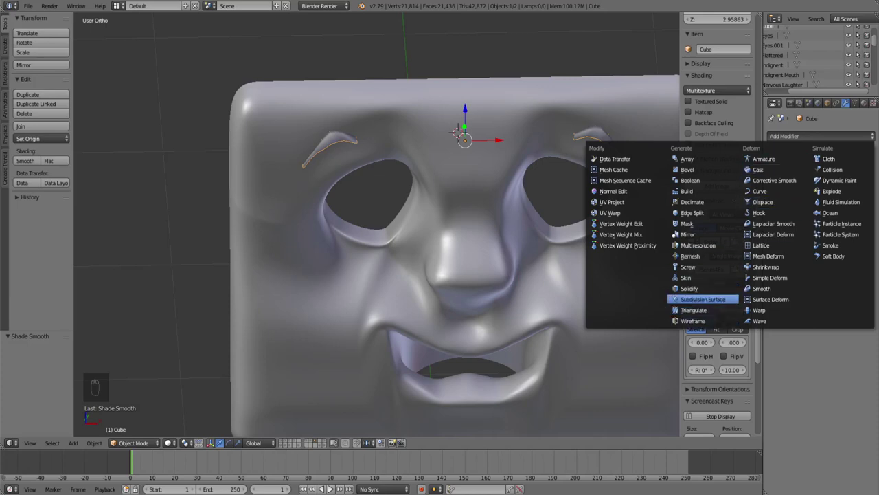
click(703, 299)
middle_drag(481, 199, 434, 252)
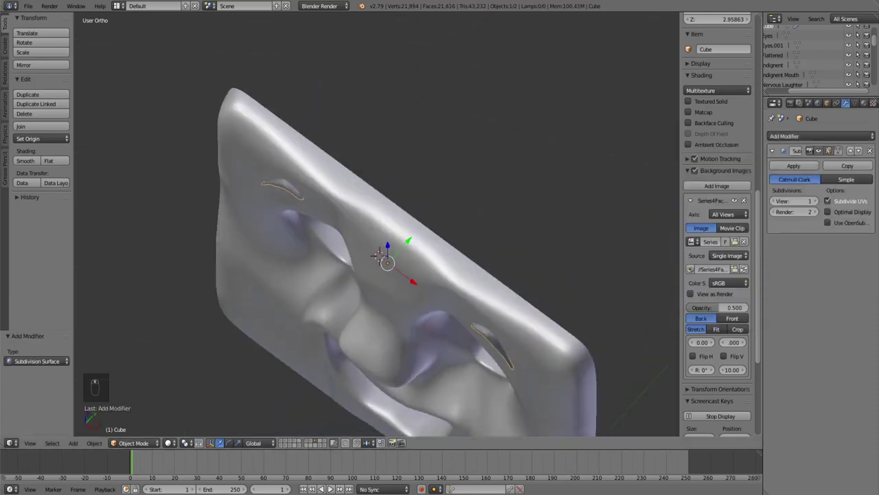
drag(409, 240, 411, 237)
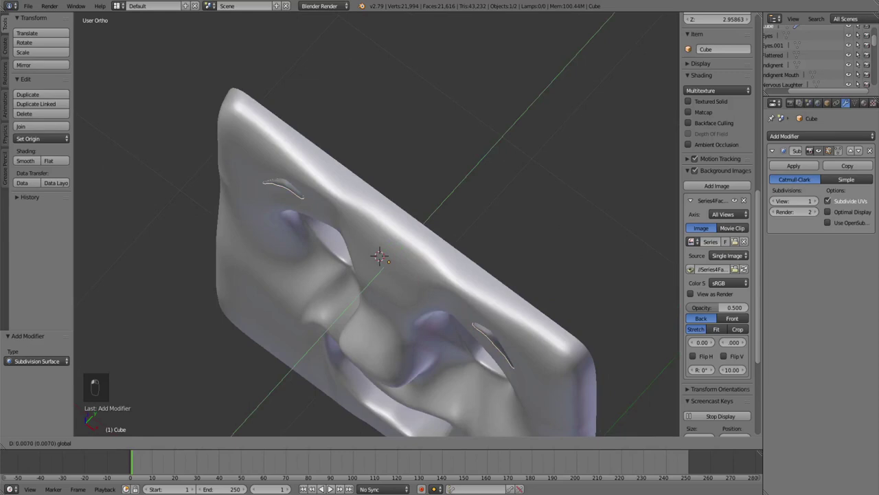
click(379, 255)
key(ctrl+4)
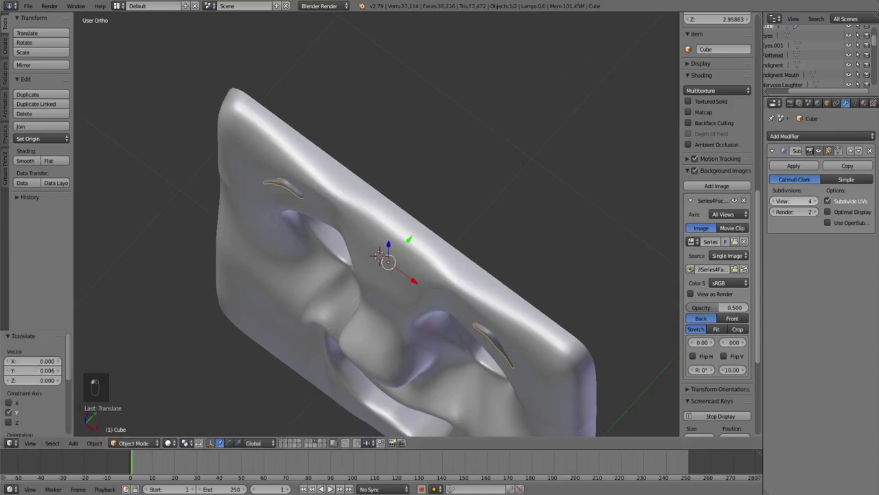
click(775, 202)
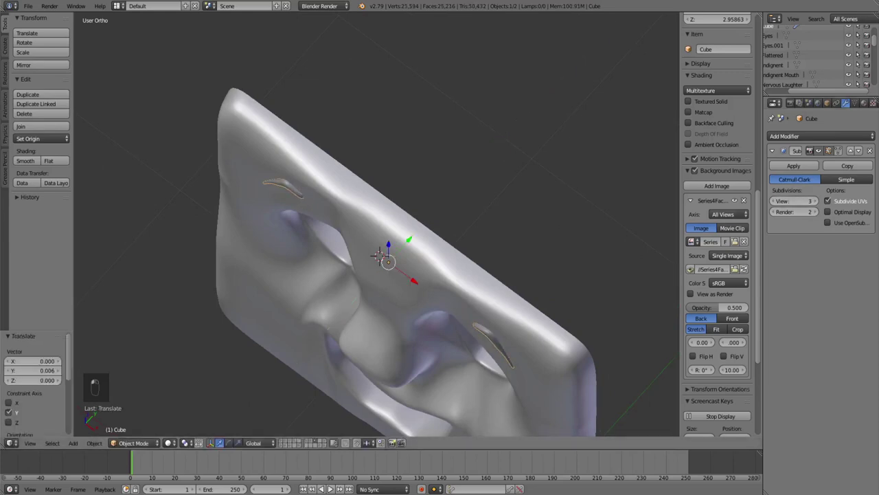
Push the eyebrows slightly deeper into the face along Y, deselect everything and check the fit from the front
middle_drag(435, 261, 393, 211)
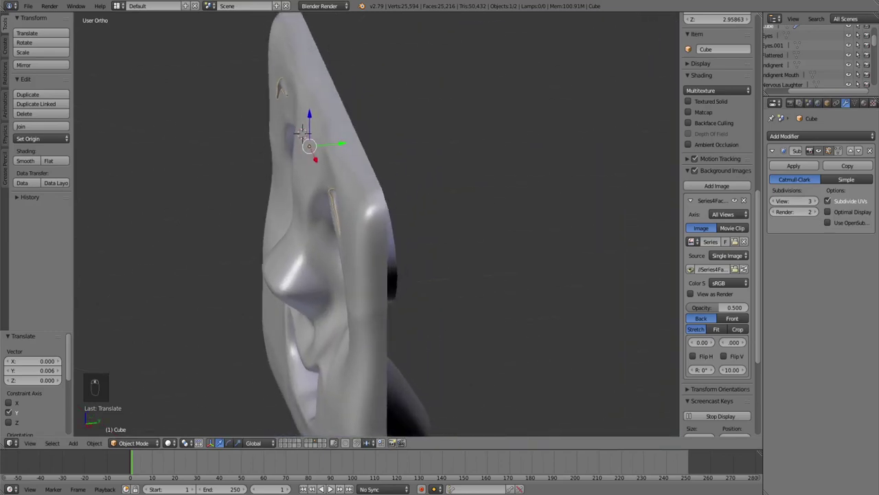
middle_drag(564, 158, 597, 161)
key(g)
key(y)
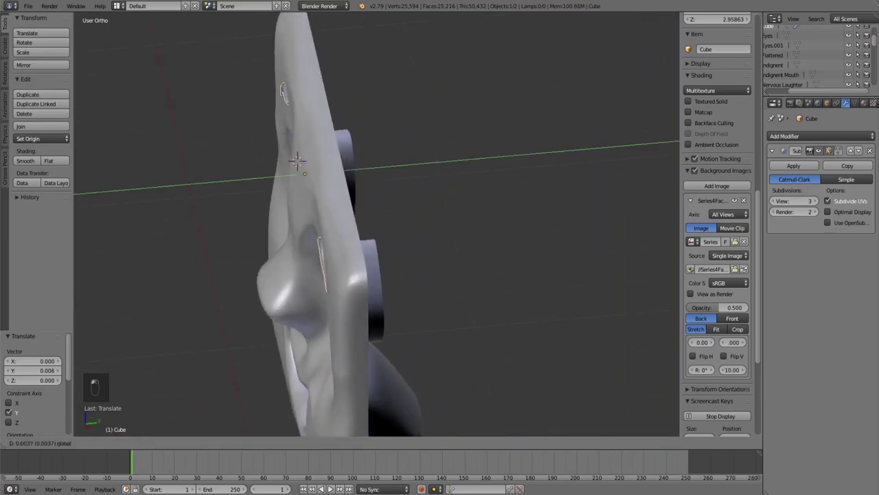
drag(341, 171, 343, 171)
key(a)
middle_drag(351, 175, 447, 180)
scroll(377, 225, up, 1)
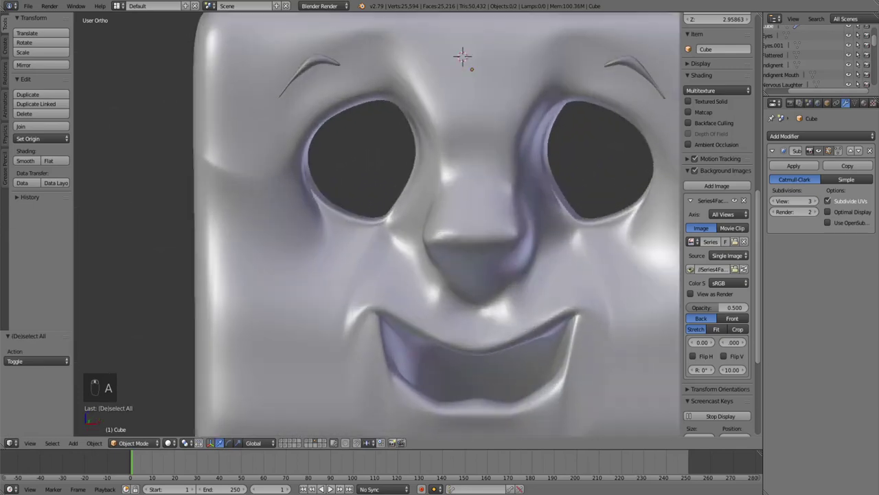
scroll(377, 225, down, 2)
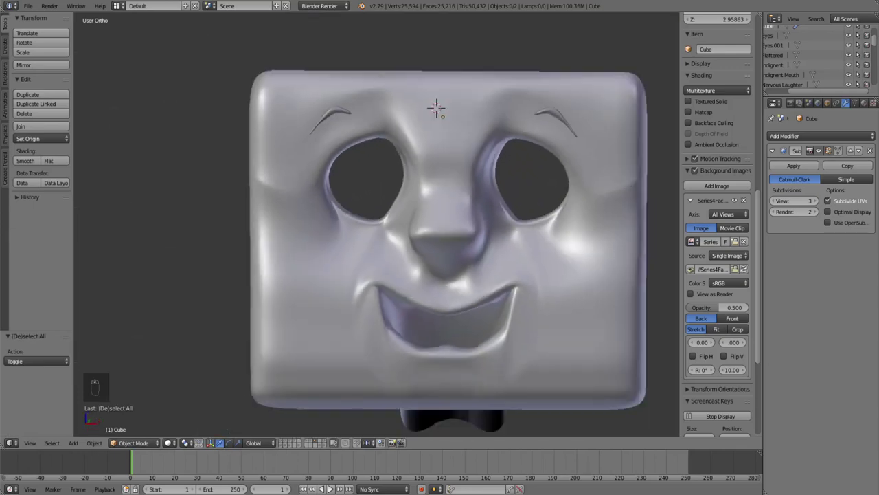
Apply the eyebrows' Subdivision Surface modifier, and select the face in a front view
click(795, 166)
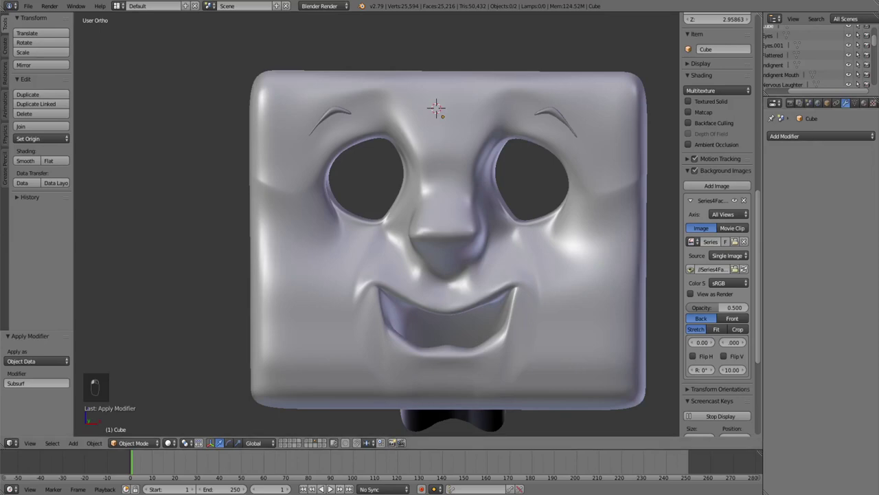
right_click(591, 206)
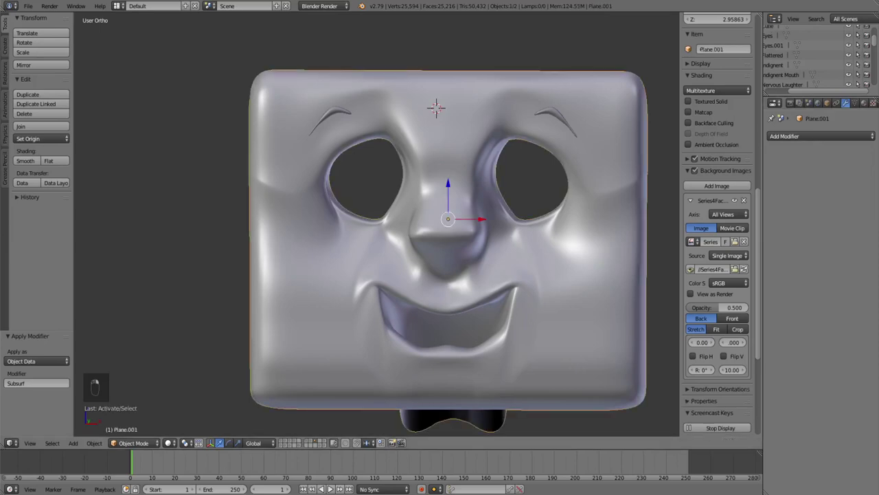
key(KP_3)
key(KP_1)
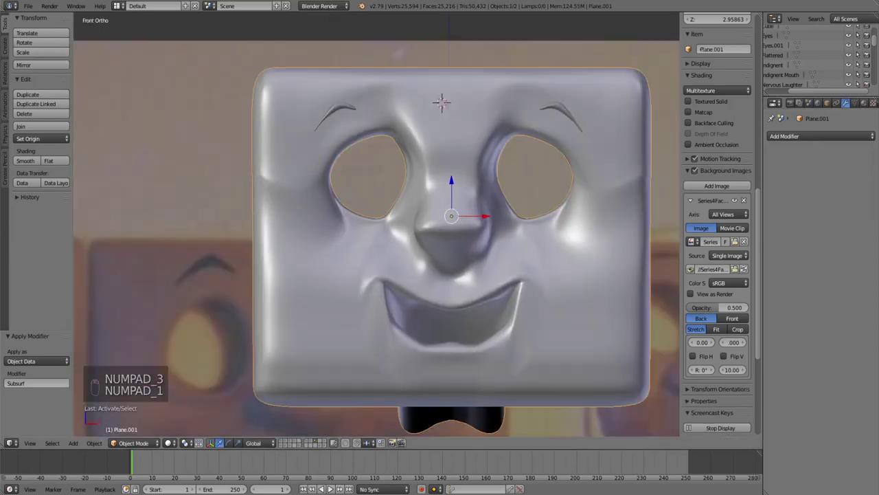
shift+middle_drag(377, 225, 348, 229)
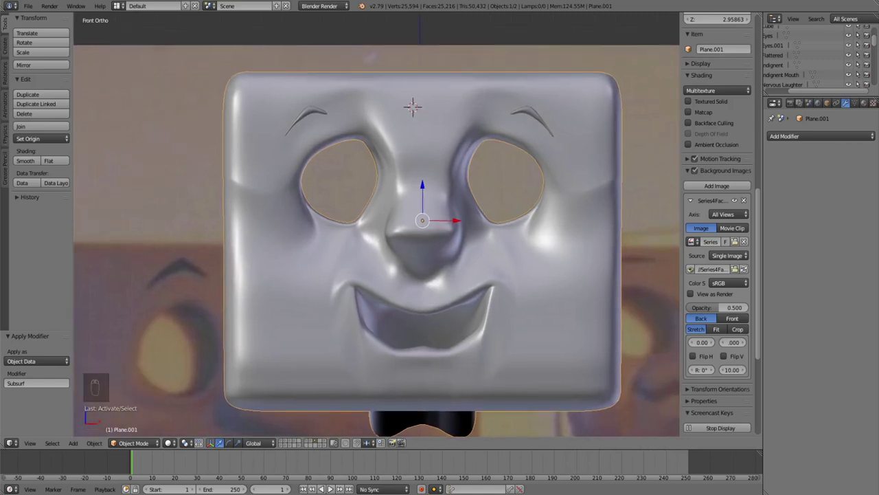
Move the ground plane onto the layer that holds the face, and show that layer
key(KP_5)
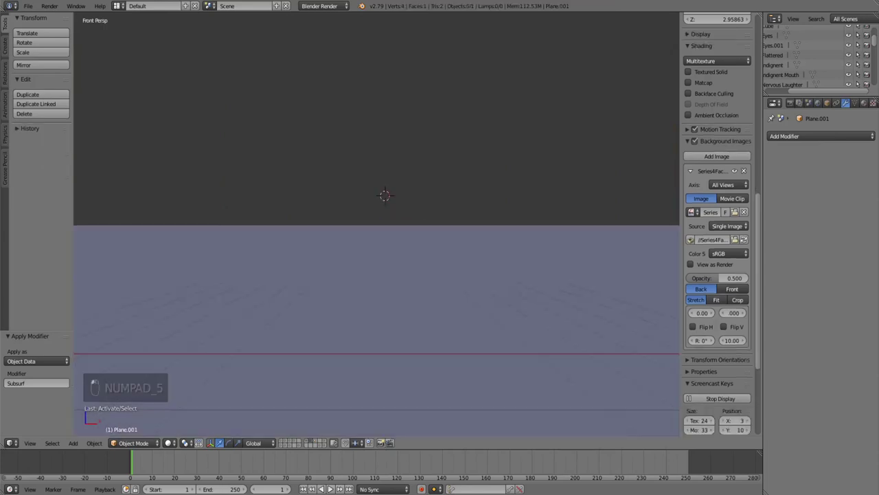
key(m)
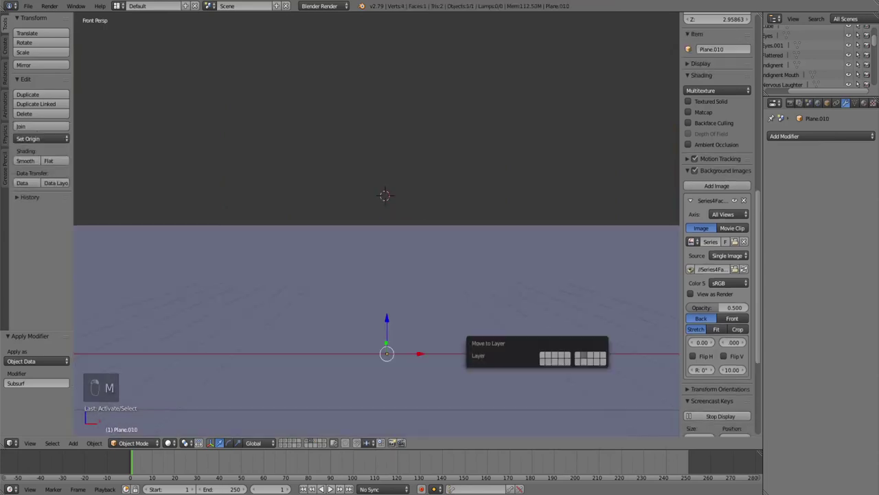
click(590, 356)
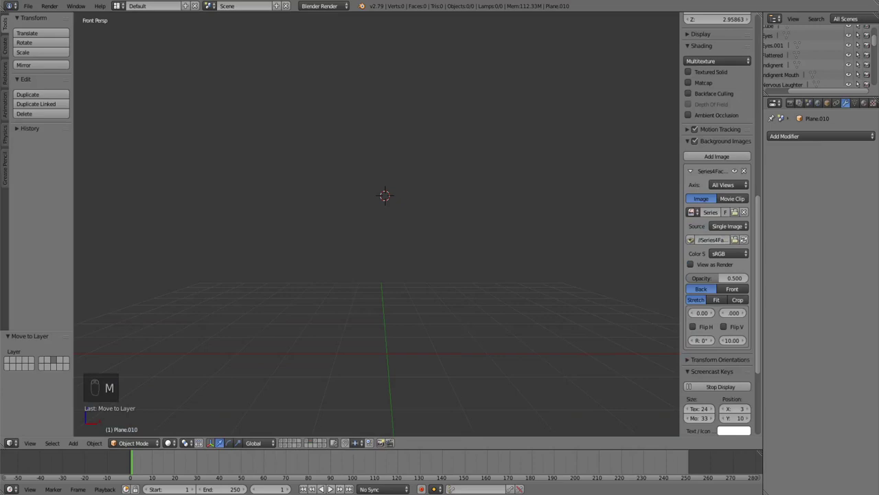
click(315, 441)
scroll(377, 275, down, 4)
key(a)
middle_drag(405, 268, 354, 294)
scroll(376, 261, up, 5)
Enter Edit Mode on the face and select its entire mesh
right_click(374, 241)
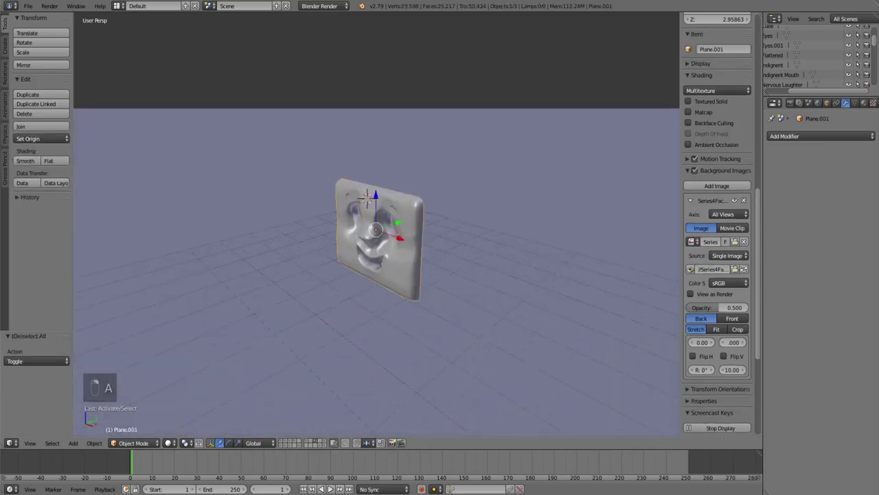
key(Tab)
key(Tab)
scroll(374, 240, up, 5)
scroll(374, 240, up, 4)
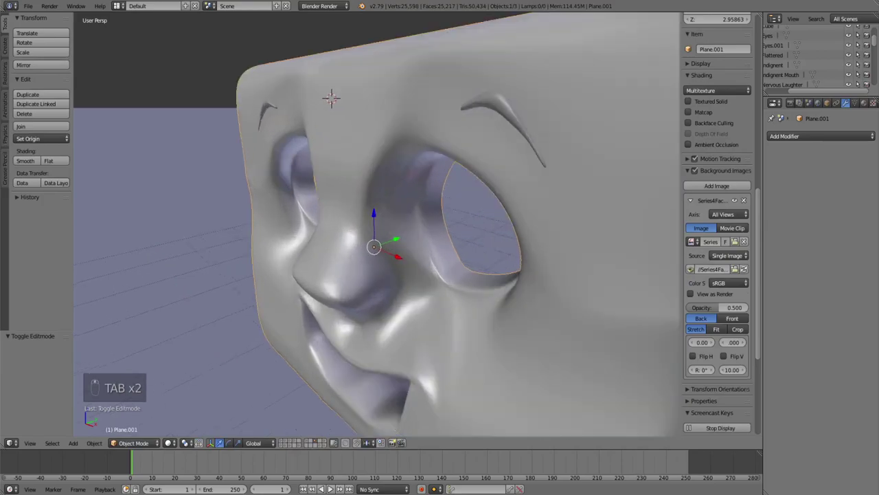
mouse_move(375, 241)
middle_down()
mouse_move(426, 242)
mouse_move(432, 215)
mouse_move(384, 242)
middle_up()
key(Tab)
scroll(374, 240, down, 4)
key(a)
key(a)
key(a)
key(a)
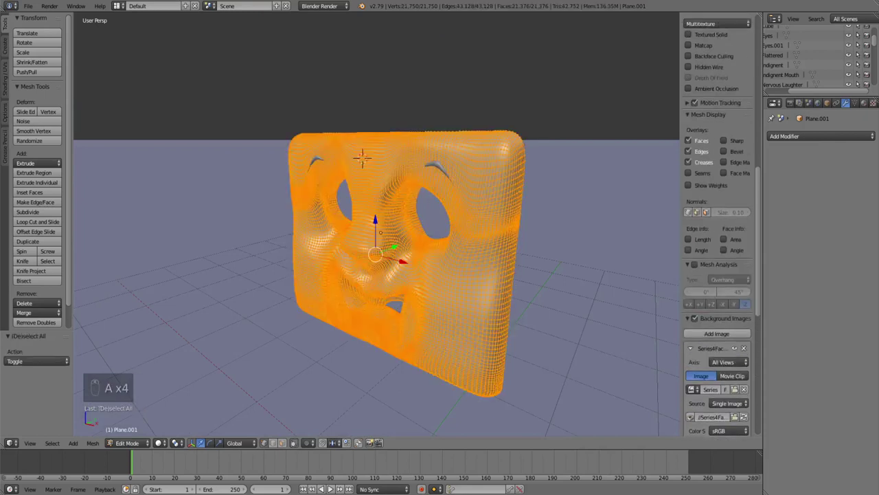
Unwrap the face mesh with Smart UV Project, using angle limit 63, island margin 0.01 and area weight 1
key(u)
click(414, 263)
click(451, 277)
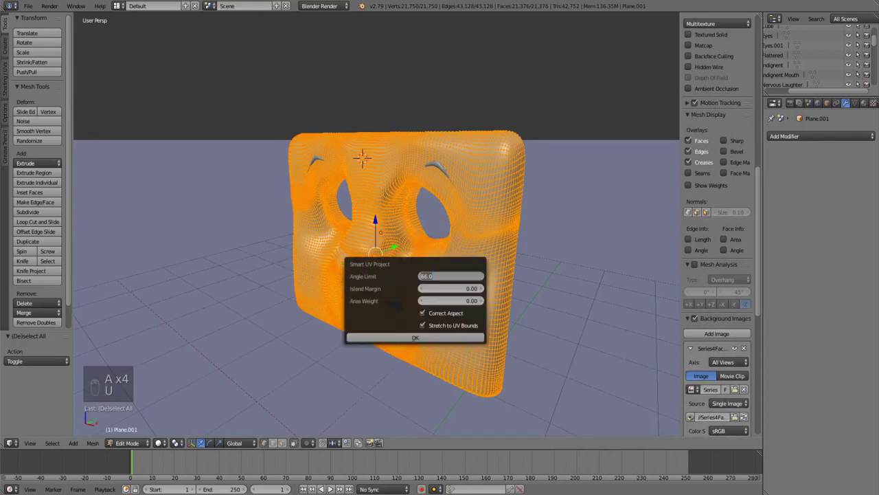
key(BackSpace)
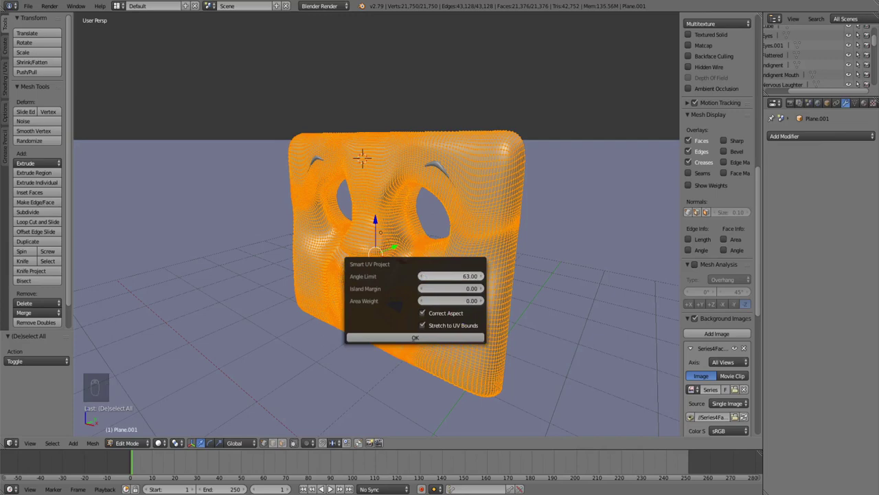
key(Tab)
key(BackSpace)
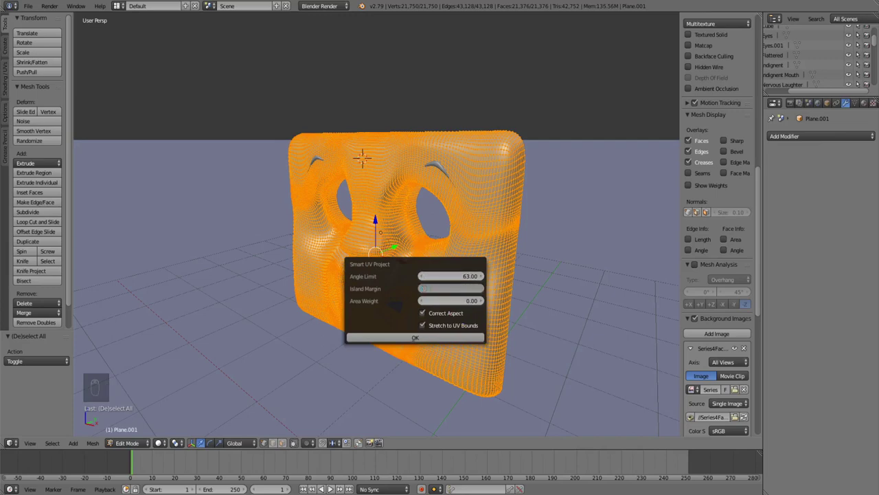
text(0.01)
key(Tab)
key(BackSpace)
text(1)
key(Return)
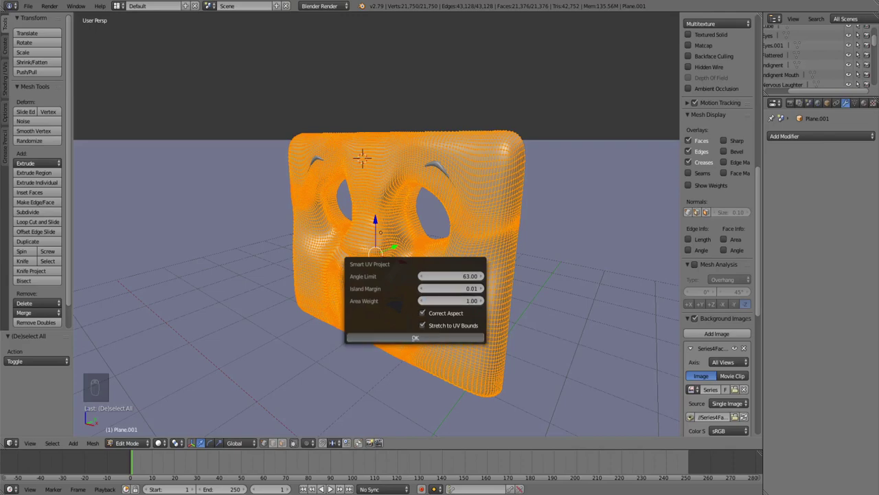
key(Return)
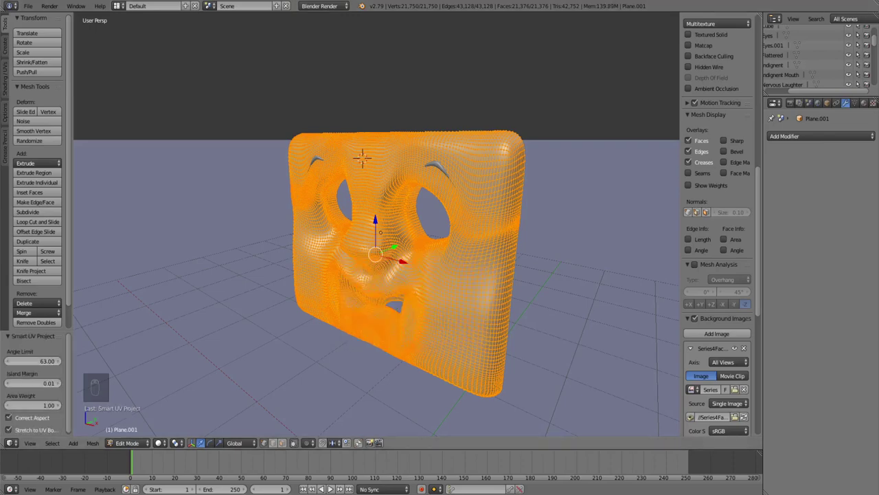
Split the 3D view into two side by side, set one to Texture shading and return to Object Mode
drag(758, 16, 412, 19)
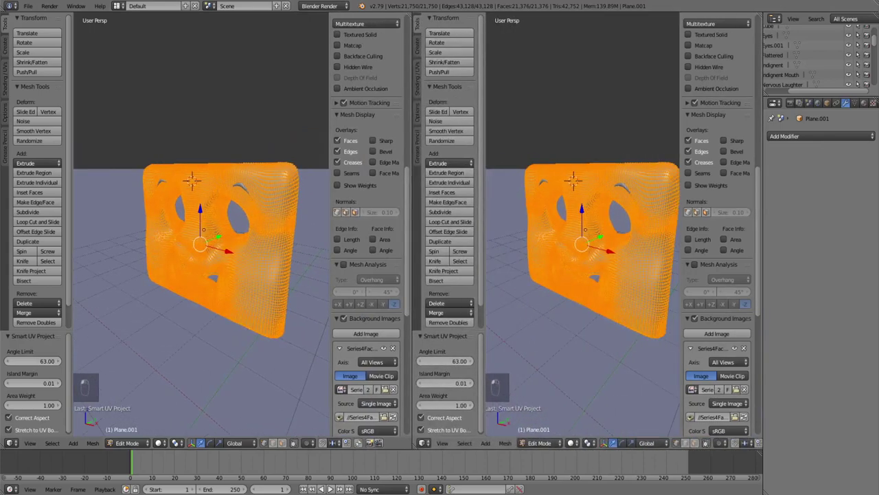
click(158, 442)
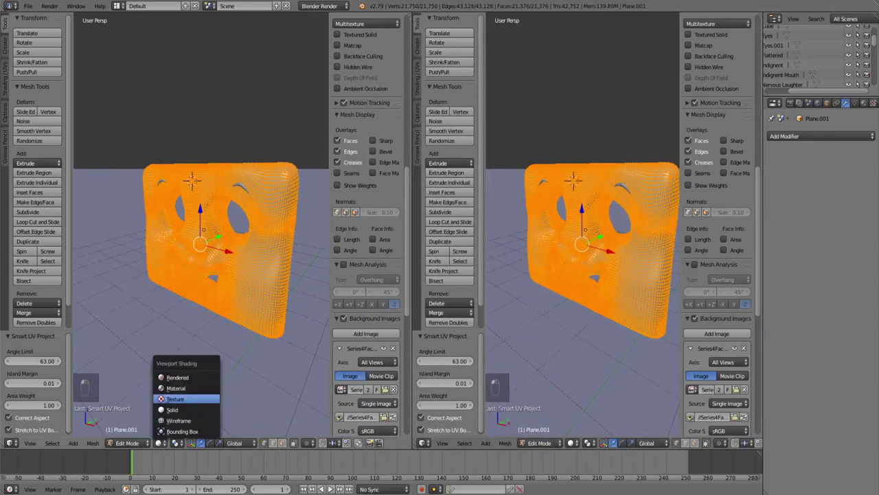
click(184, 407)
key(Tab)
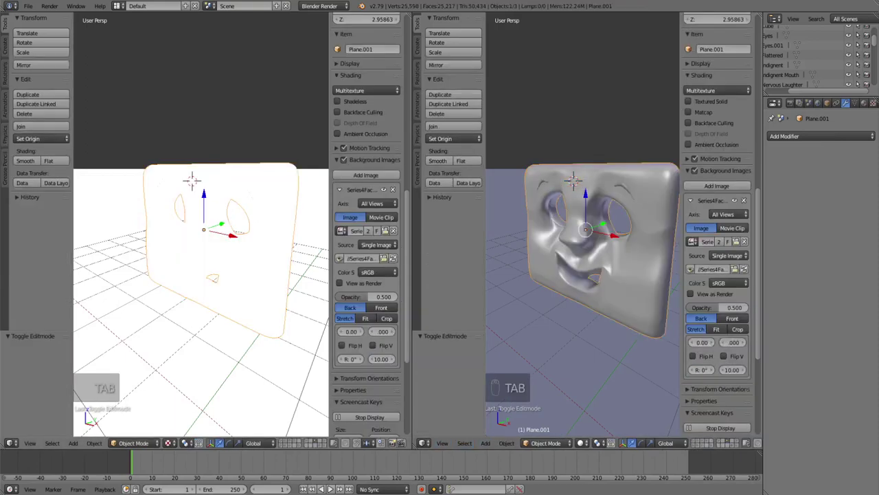
Assign the existing Black material to the eyebrows
right_click(622, 188)
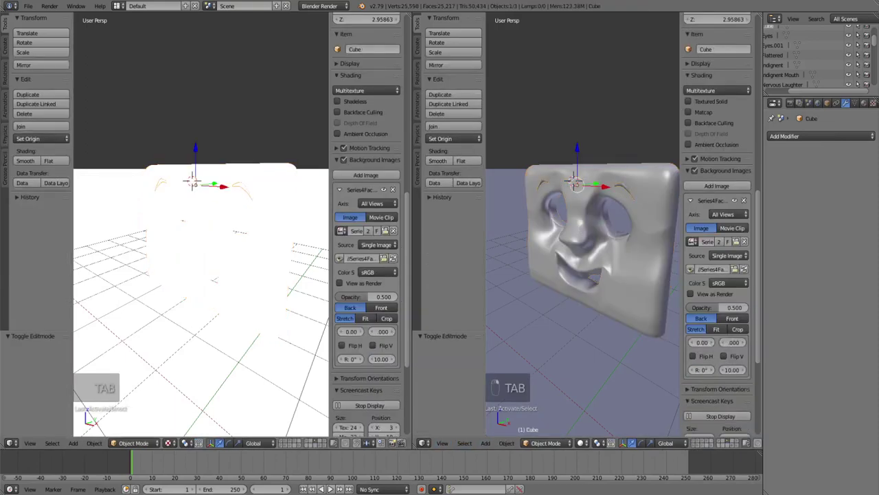
click(864, 103)
click(775, 168)
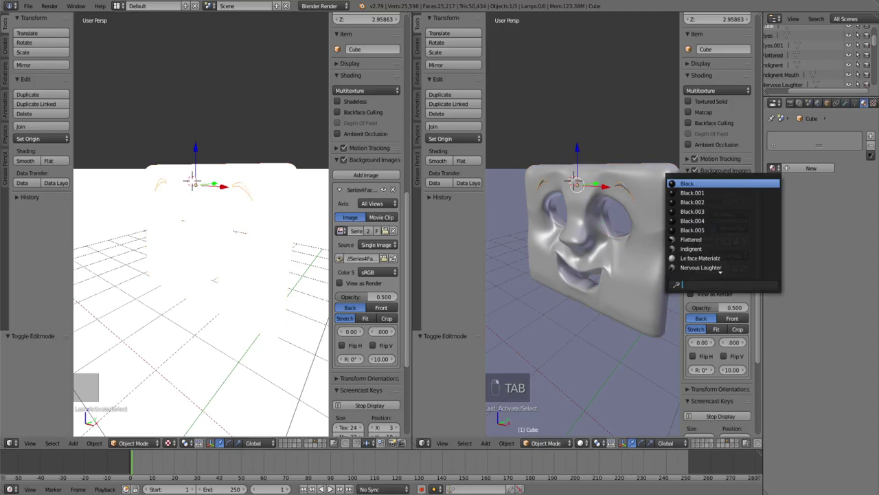
click(691, 183)
key(Tab)
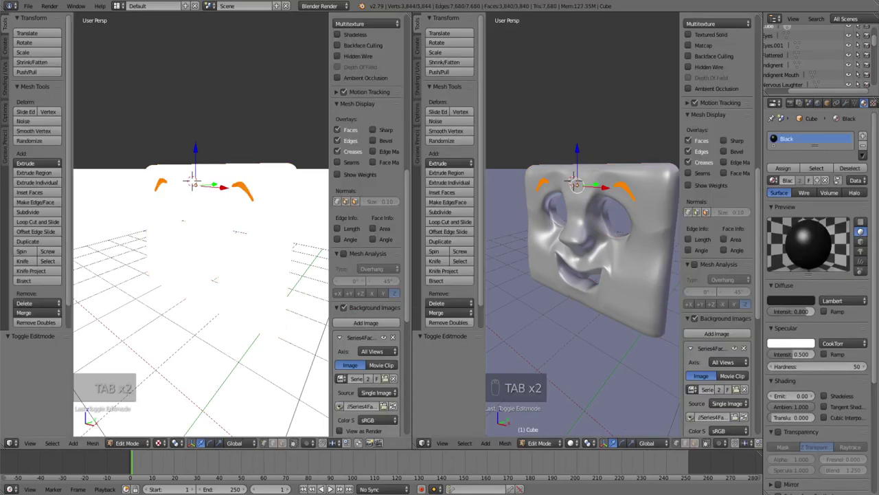
key(Tab)
scroll(220, 234, up, 1)
Select the face and turn the solid-shaded 3D view into a UV/Image Editor
right_click(220, 233)
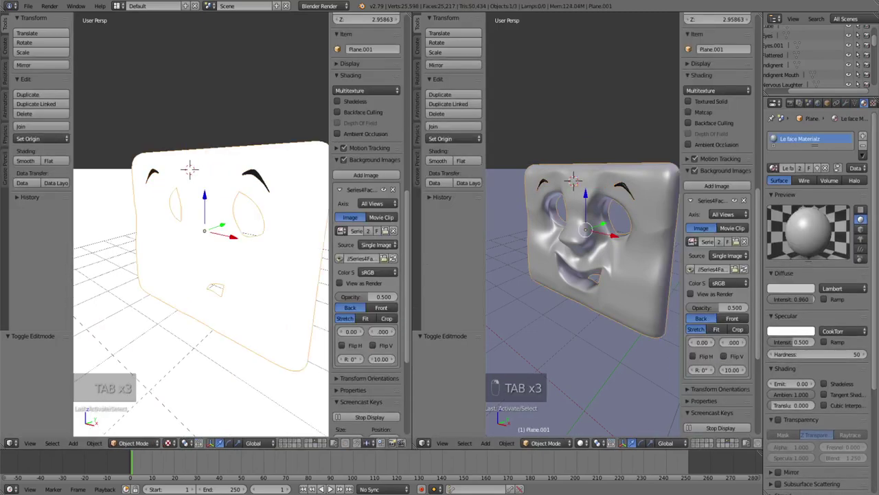
click(424, 442)
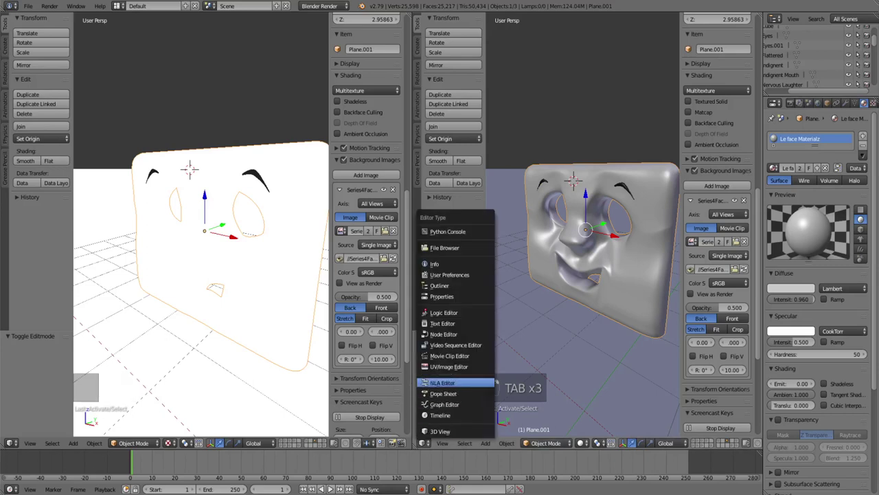
click(453, 366)
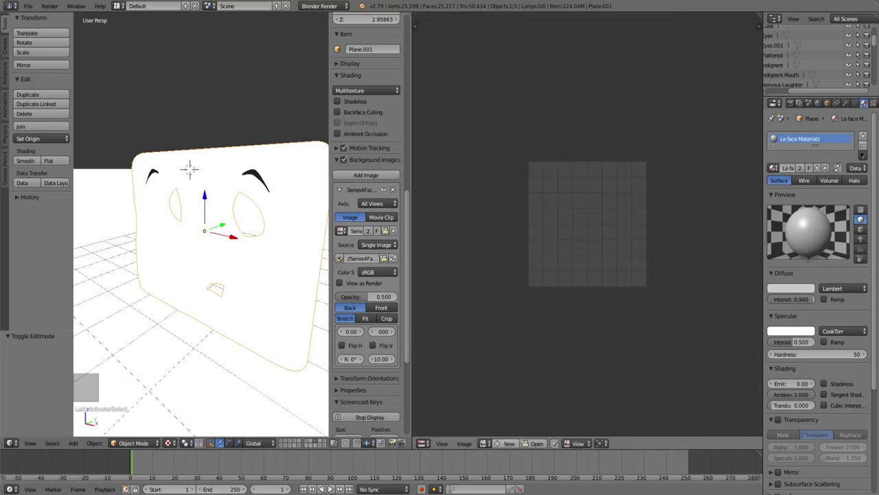
Create a blank black 1024 × 1024 px image and enter Edit Mode on the face to display its UV layout
click(509, 444)
click(517, 450)
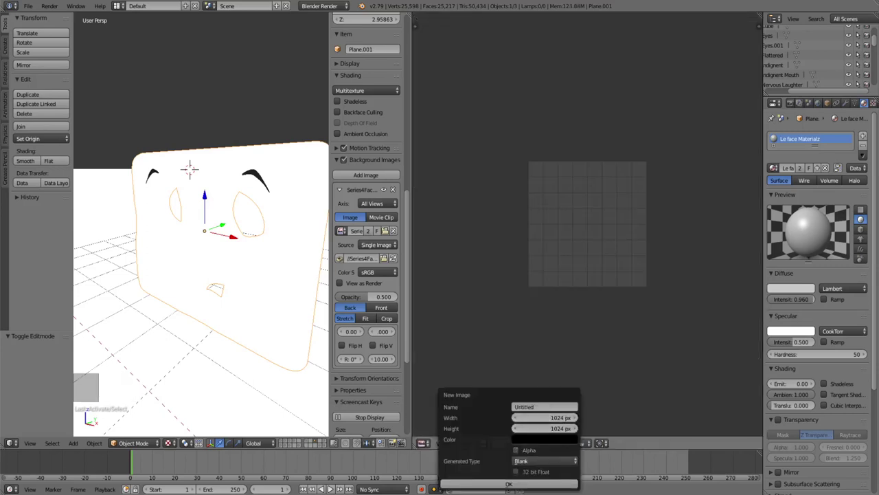
click(509, 483)
key(Tab)
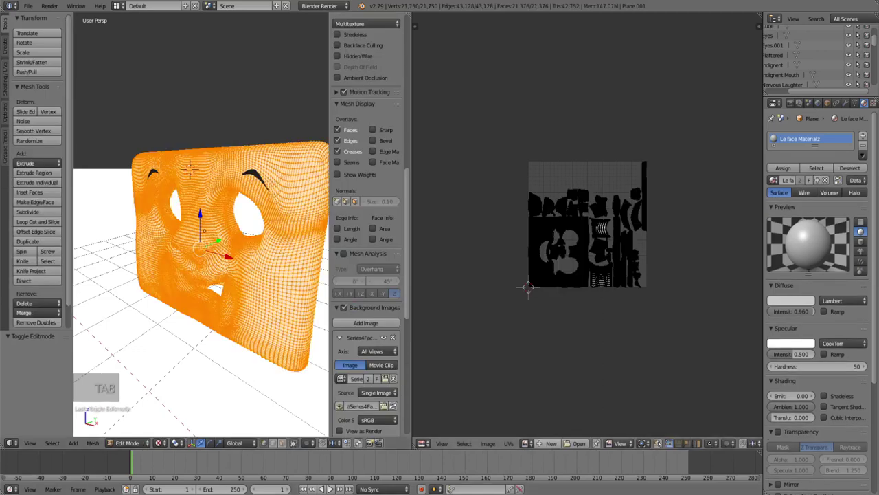
Create a blank black 1024 × 1024 px image named "testin Biotch" for the face's UV layout
click(509, 443)
click(553, 450)
click(579, 407)
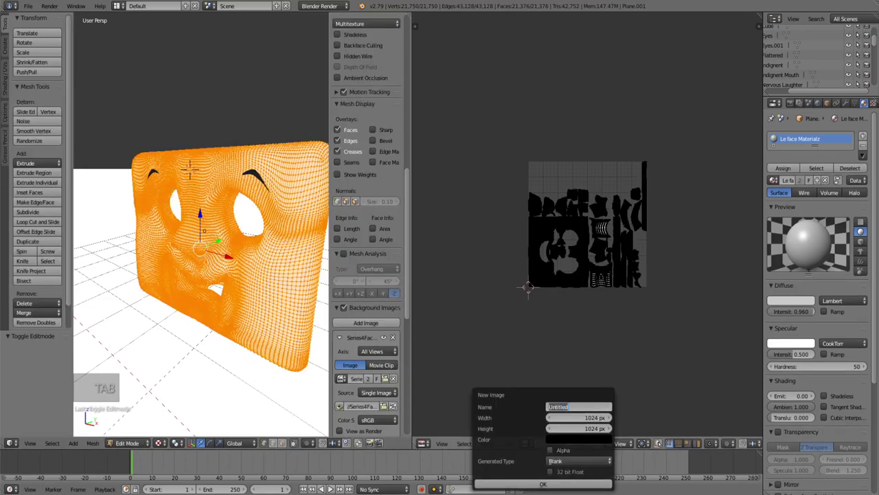
key(BackSpace)
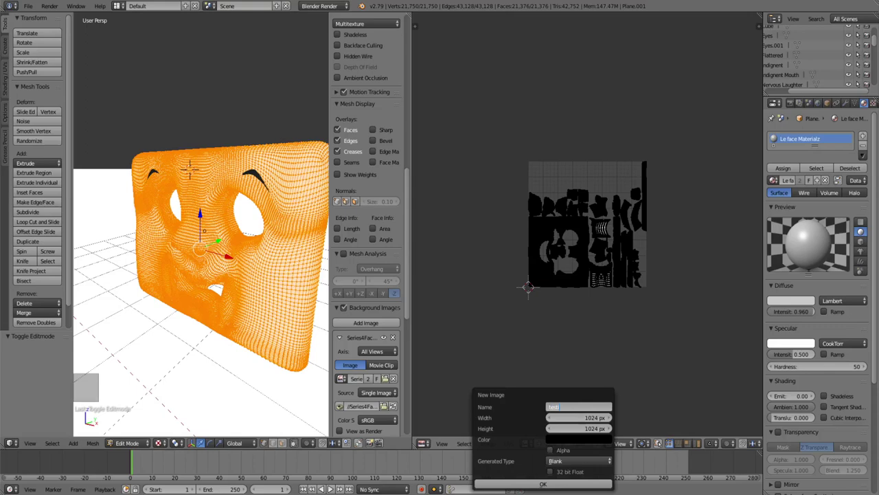
text(testin Biotch)
key(Return)
click(565, 484)
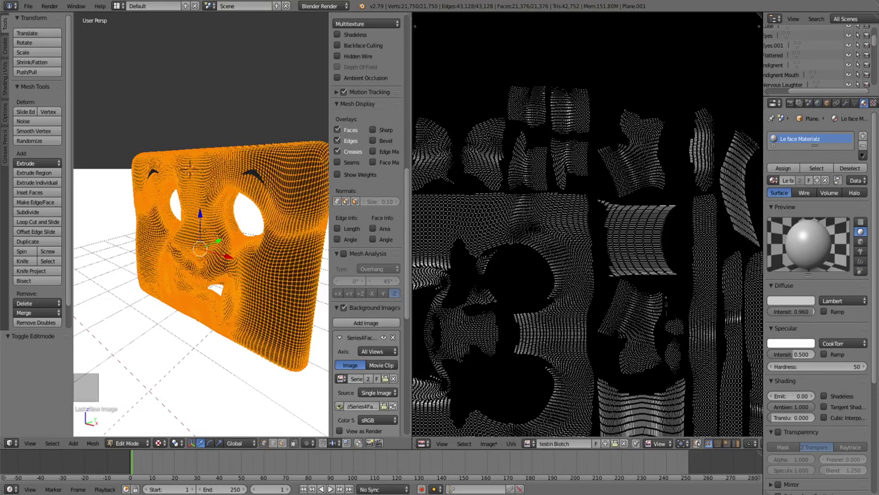
Bake the face's image texture into the testin Biotch image and return to Object Mode
click(818, 103)
click(808, 103)
click(799, 103)
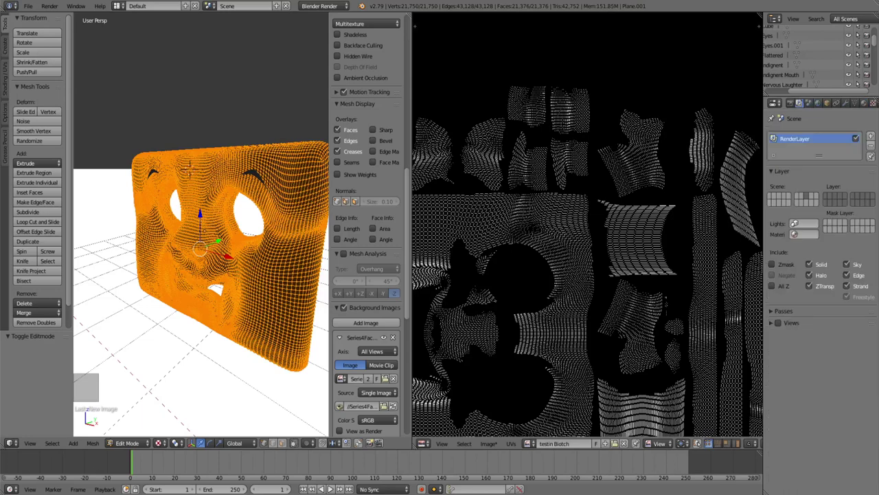
click(818, 103)
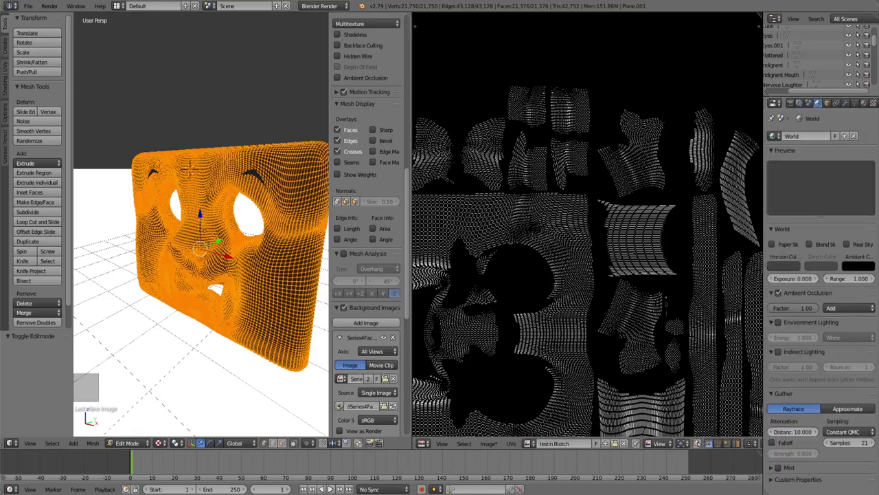
click(790, 102)
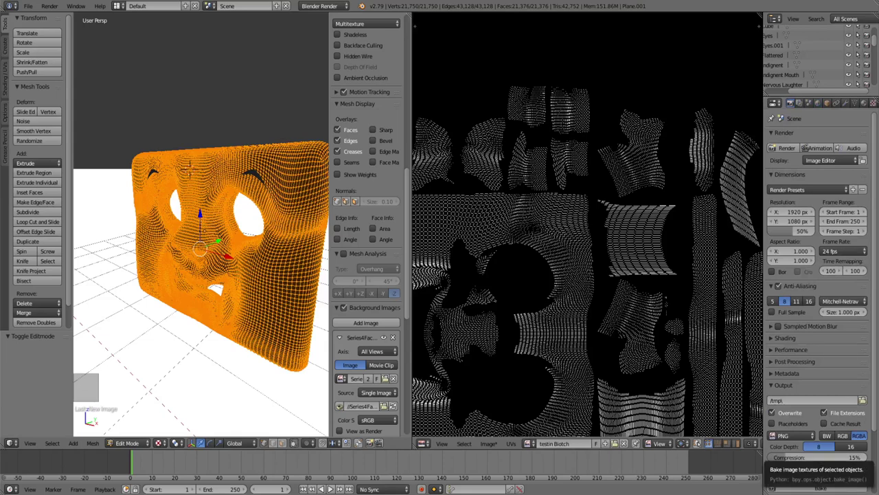
click(821, 487)
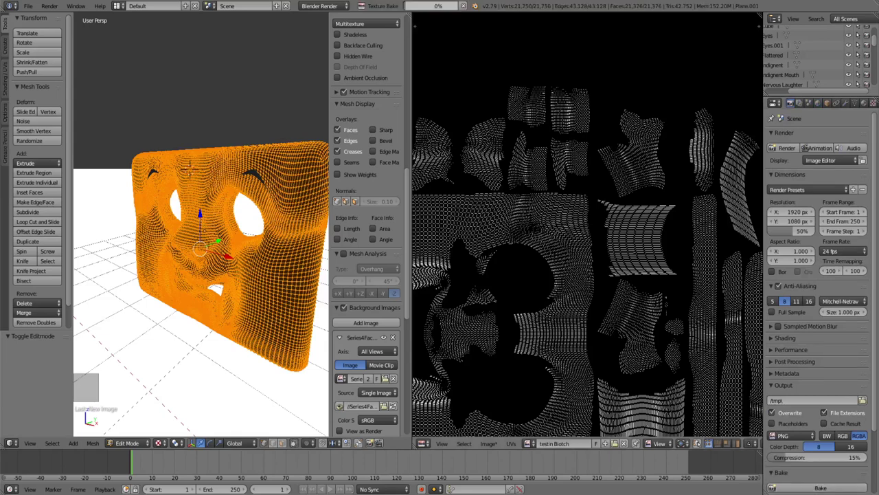
key(Tab)
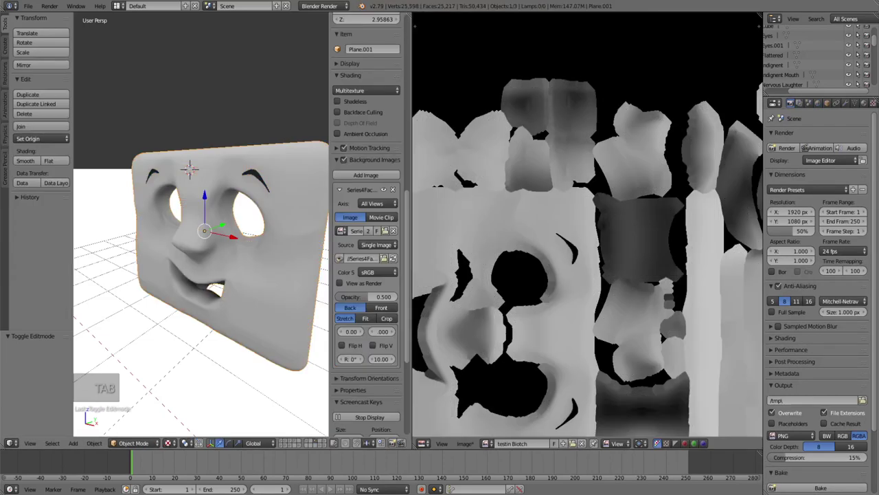
Move the eyebrows object about 0.442 units forward along Y, away from the face, and inspect the baked eyebrows behind it
right_click(192, 172)
middle_drag(194, 173, 155, 192)
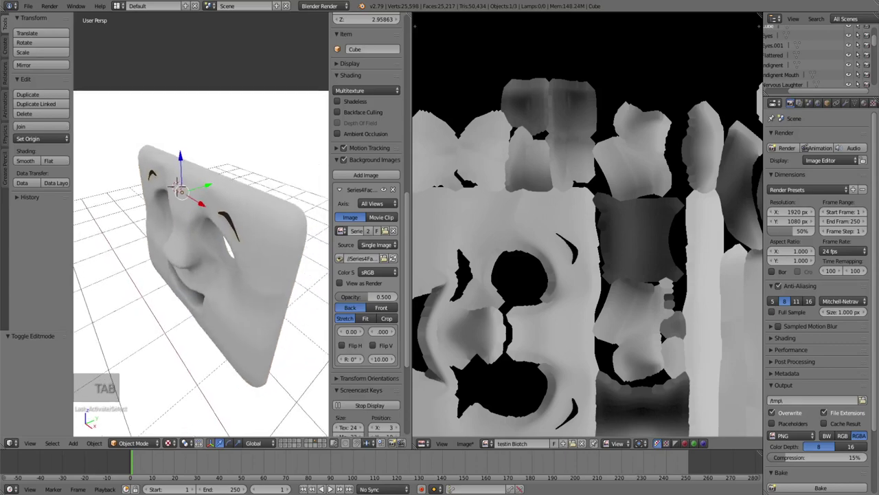
drag(208, 185, 155, 202)
middle_drag(157, 201, 237, 165)
scroll(235, 165, up, 2)
scroll(235, 164, down, 1)
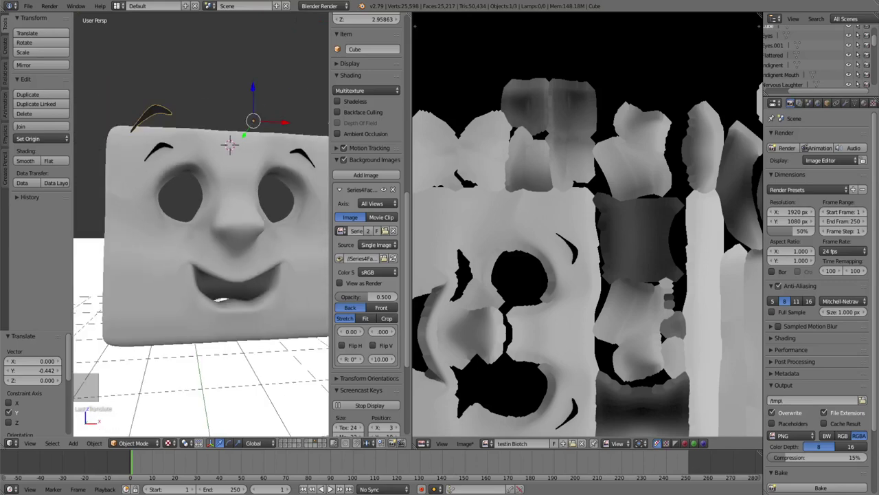
scroll(230, 143, up, 4)
scroll(241, 103, down, 5)
scroll(241, 103, up, 5)
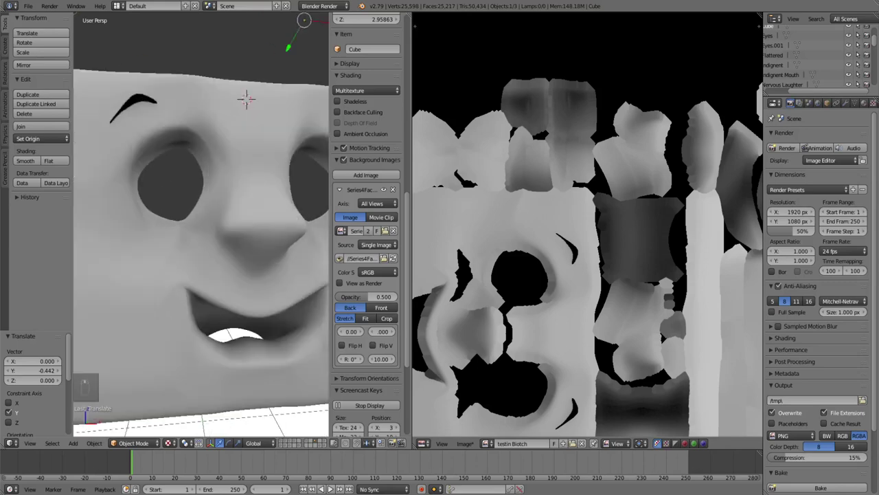
scroll(236, 125, down, 2)
scroll(237, 124, down, 3)
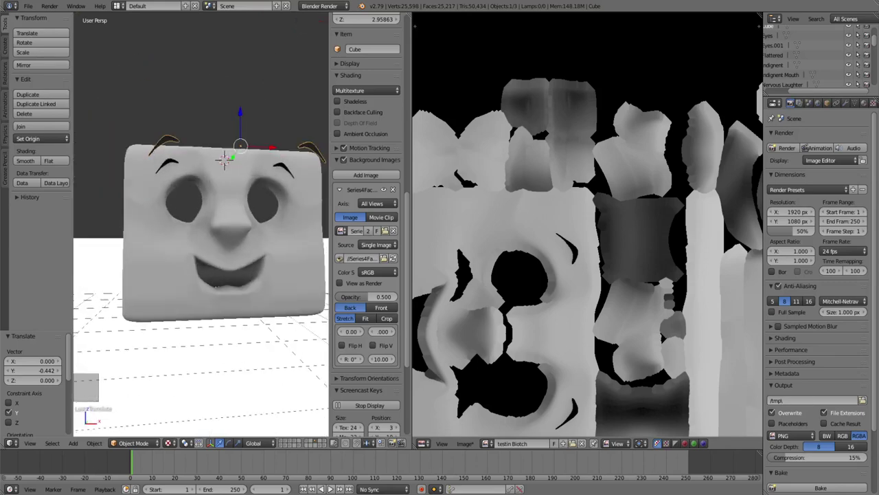
middle_drag(224, 159, 221, 162)
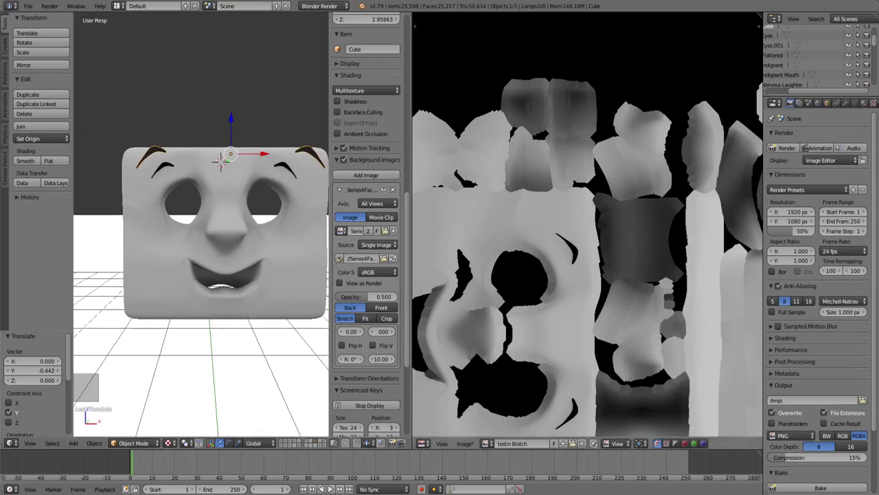
Merge the UV/Image Editor area back into the 3D view and delete the separate eyebrows object
drag(410, 15, 447, 27)
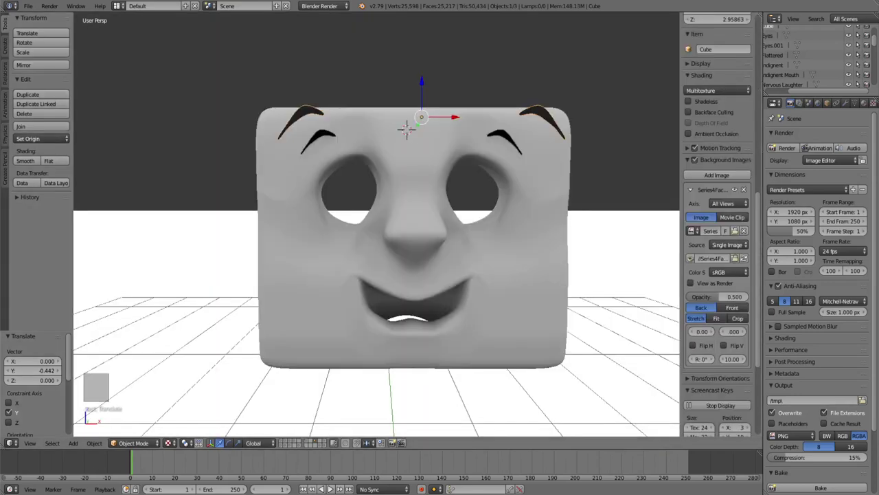
middle_drag(440, 151, 448, 172)
key(x)
click(433, 185)
mouse_move(371, 182)
middle_down()
mouse_move(374, 137)
mouse_move(375, 192)
mouse_move(374, 158)
mouse_move(374, 178)
middle_up()
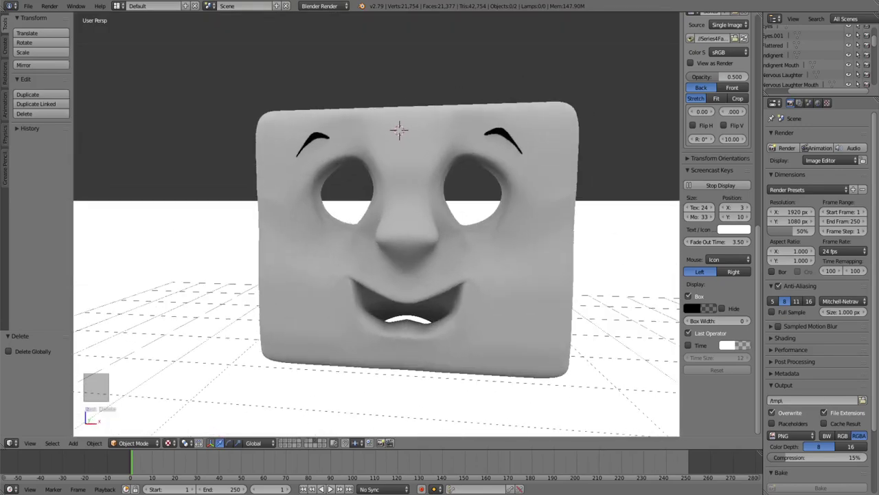
Select the white backdrop plane and move it to layer 12
scroll(376, 224, down, 7)
right_click(388, 233)
key(m)
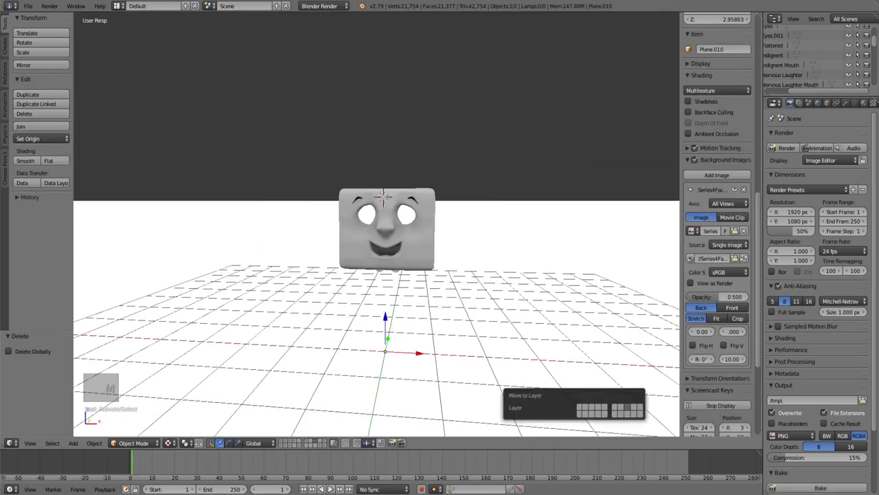
click(621, 407)
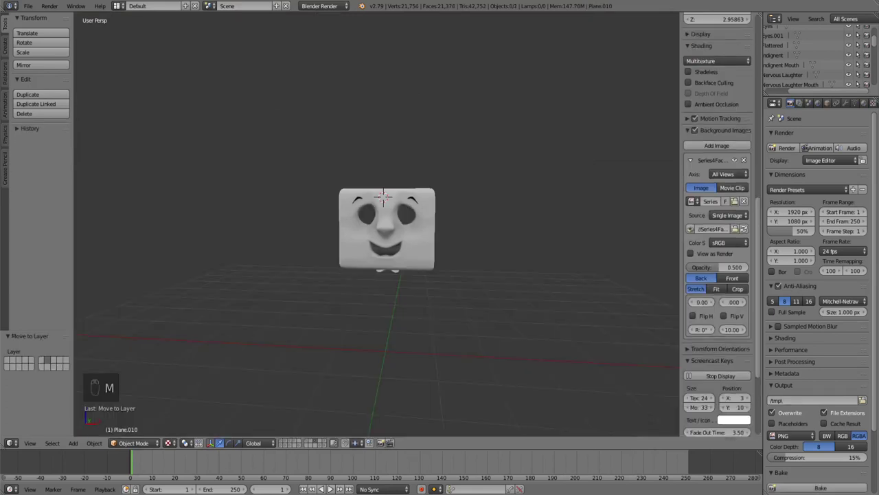
Add a plane at the 3D cursor and rotate it −90° upright in the right orthographic wireframe view
click(73, 443)
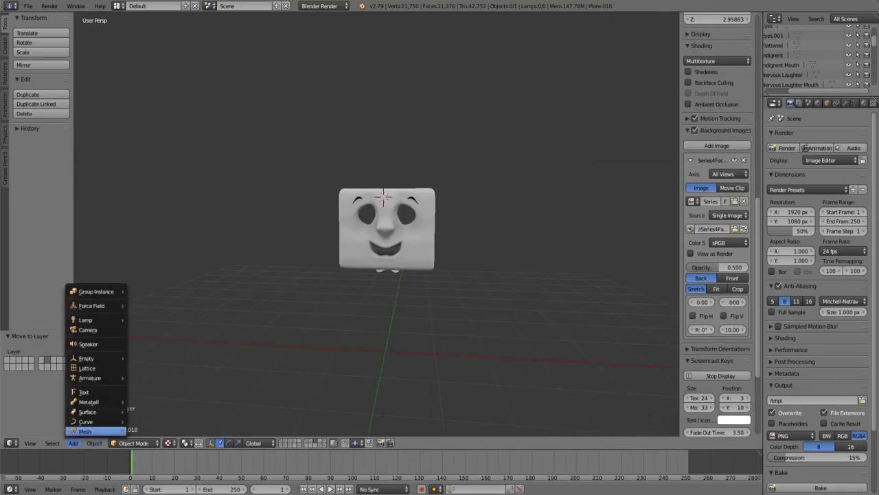
mouse_move(85, 431)
click(147, 338)
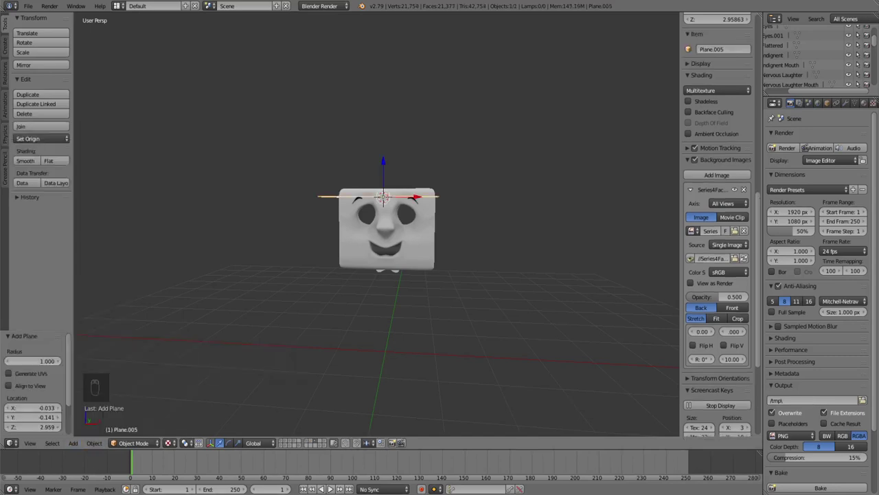
middle_drag(147, 338, 206, 323)
key(KP_3)
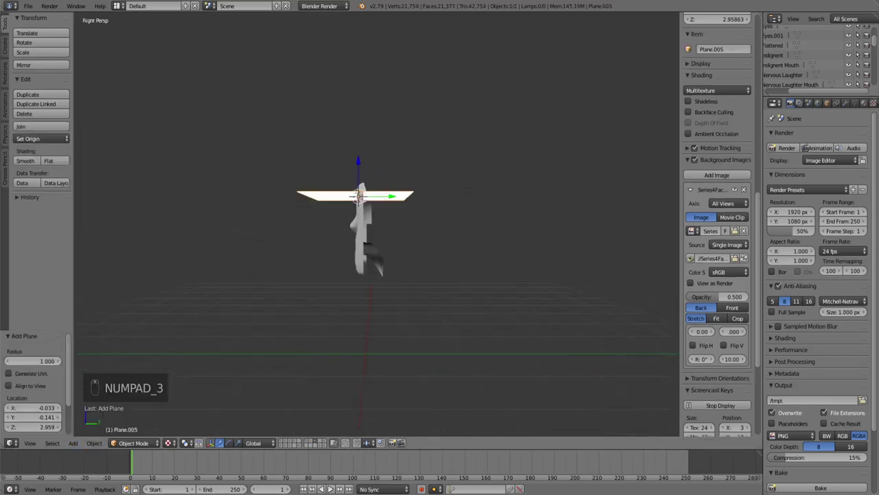
key(KP_1)
scroll(386, 227, up, 2)
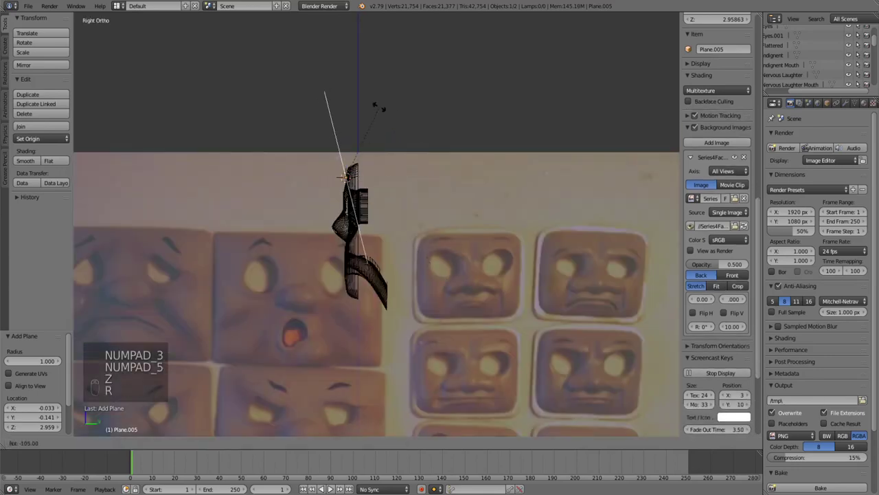
ctrl+click(391, 124)
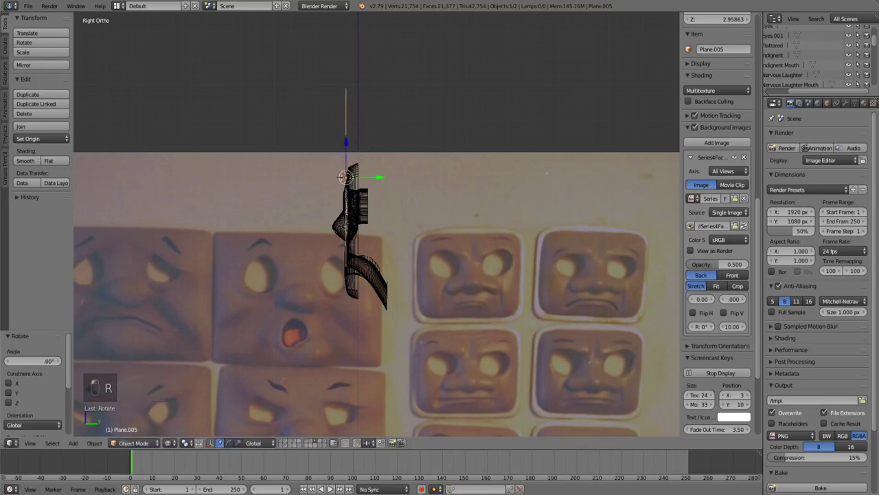
Lower the upright plane by about 0.529 units in Z and move it back 0.077 units along Y
click(353, 154)
drag(347, 143, 347, 189)
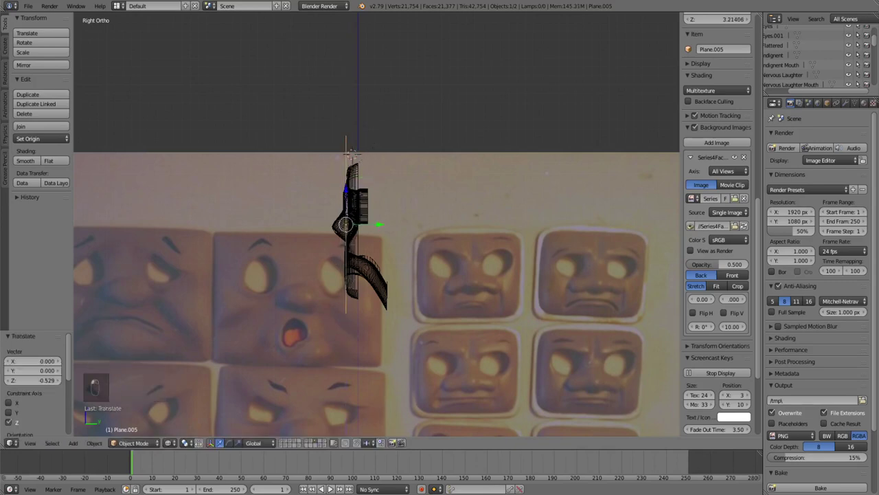
drag(379, 224, 386, 224)
key(z)
middle_drag(387, 224, 432, 246)
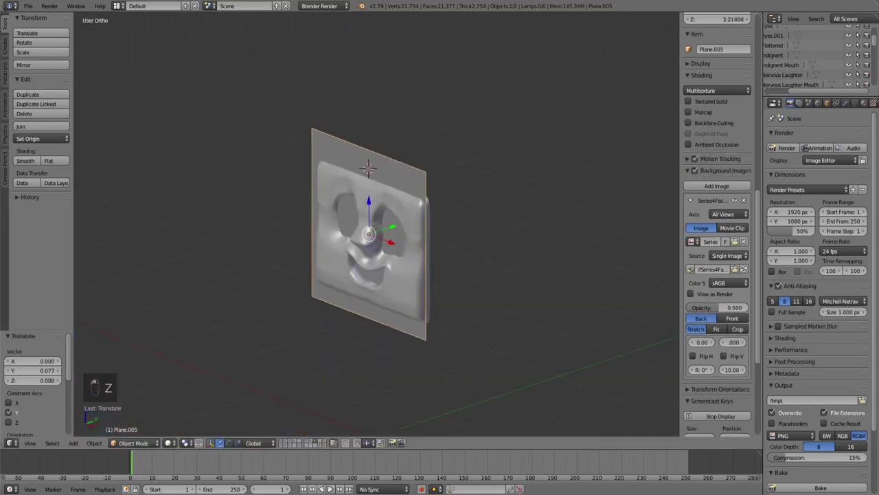
Scale the plane down and lower it about 0.515 units in Z into the mouth opening
key(s)
click(382, 249)
drag(369, 201, 369, 244)
middle_drag(369, 244, 414, 216)
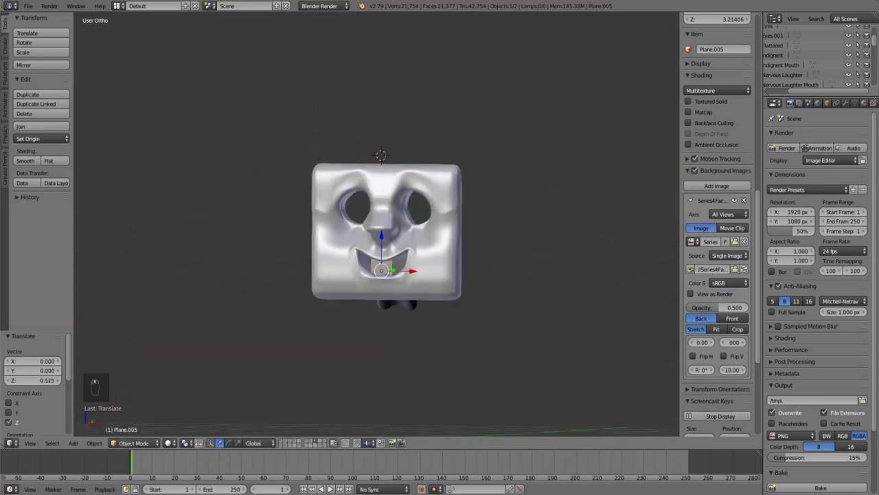
Enter Edit Mode on the mouth plane and raise its upper edge slightly along Z
key(Tab)
key(c)
drag(395, 261, 354, 251)
right_click(355, 251)
key(z)
drag(382, 225, 382, 220)
Select the whole mouth plane and widen it along X to span the mouth opening
key(a)
key(a)
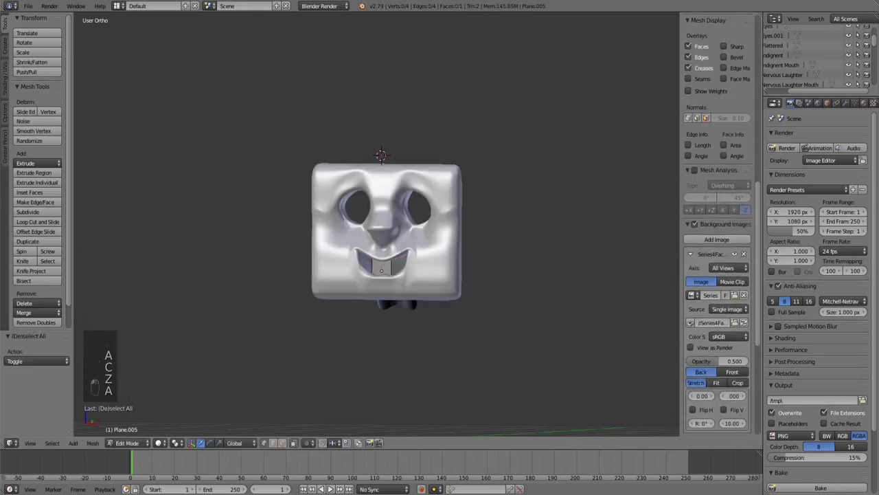
key(Tab)
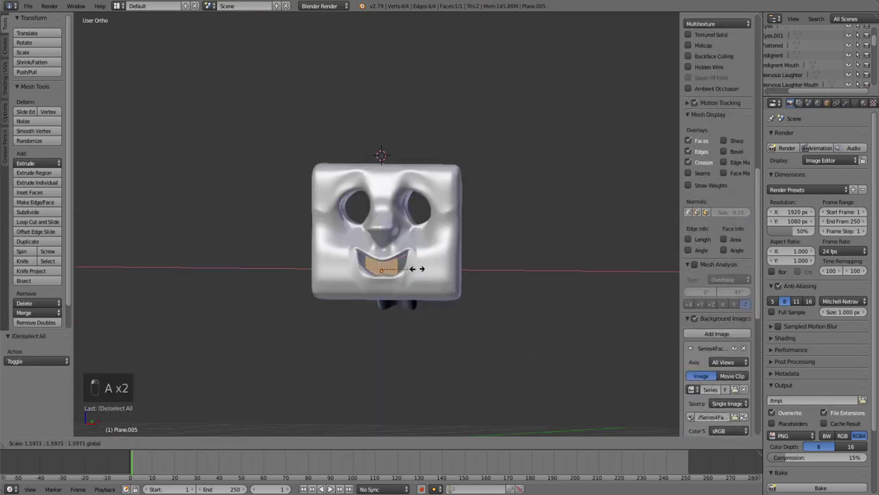
key(Tab)
key(z)
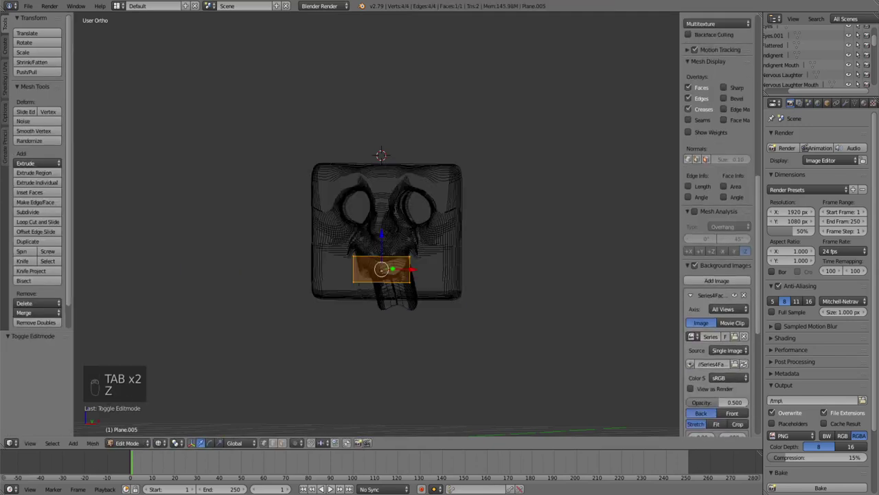
Select only the mouth plane's upper edge, shift it slightly along Y behind the lips, and return to Object Mode
key(a)
key(c)
click(385, 256)
right_click(385, 256)
key(z)
drag(393, 256, 397, 257)
key(Tab)
middle_drag(396, 258, 340, 280)
scroll(370, 246, up, 3)
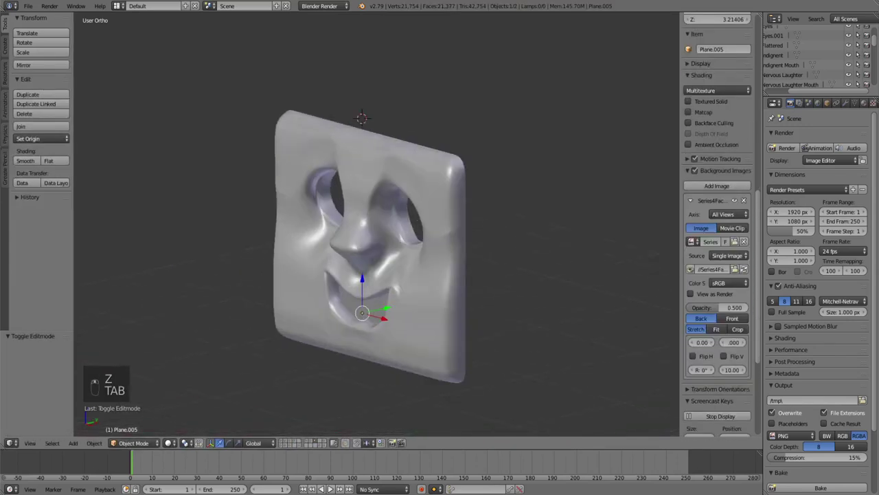
Assign the existing Black material to the mouth plane and deselect everything
click(864, 103)
click(774, 168)
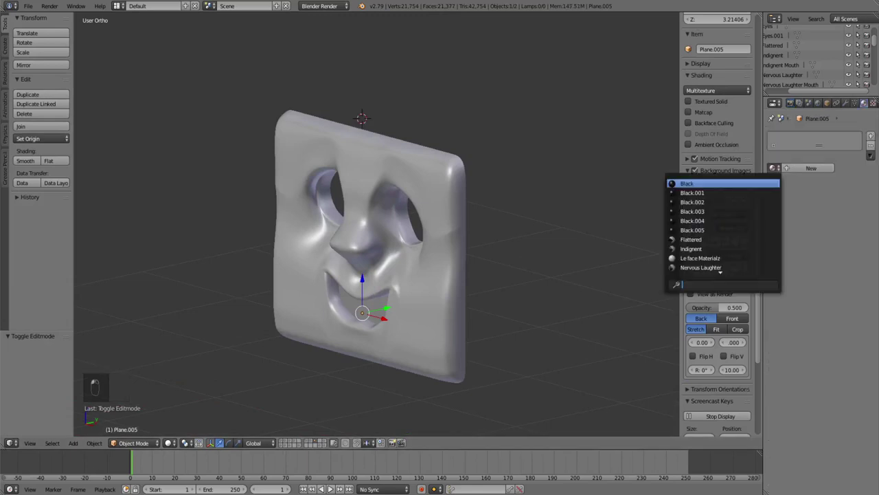
click(694, 183)
middle_drag(384, 275, 419, 271)
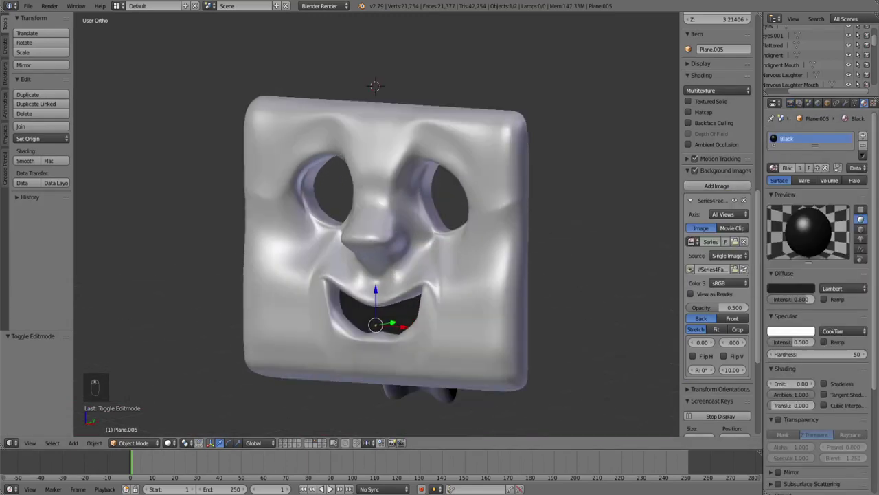
key(a)
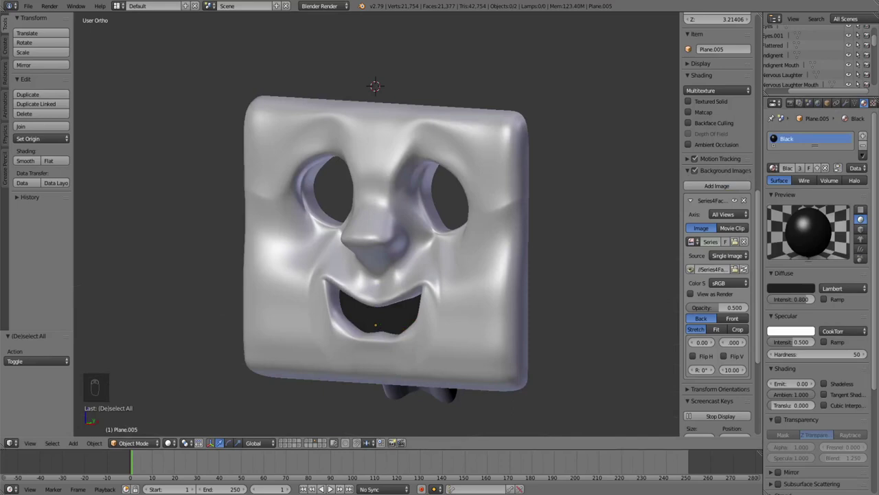
Set the viewport to Texture shading and perspective view, and examine the baked face with its black mouth
click(171, 443)
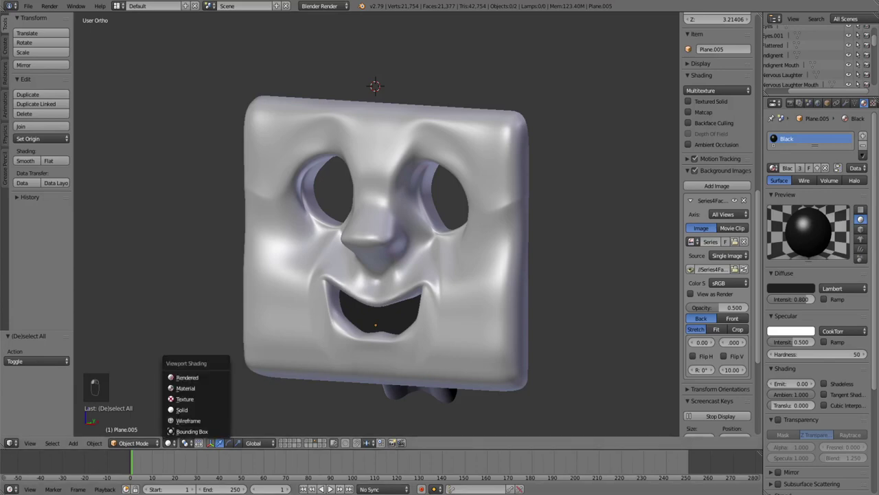
click(196, 411)
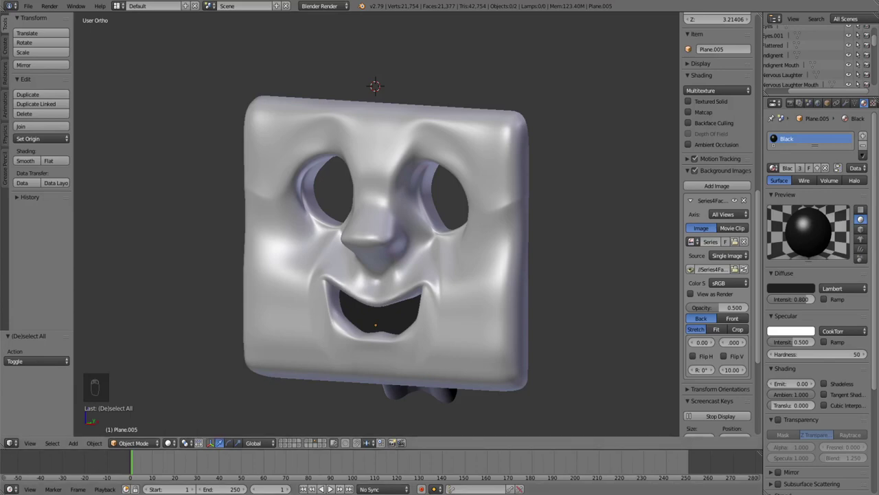
click(168, 443)
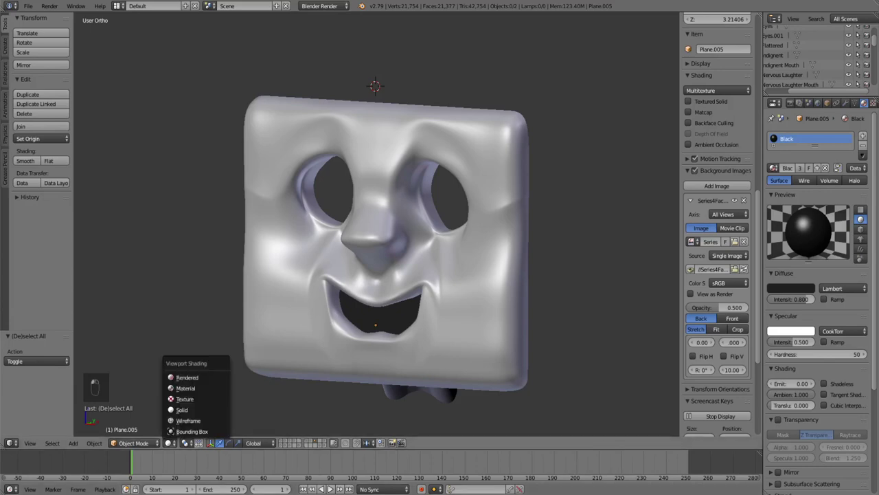
click(184, 399)
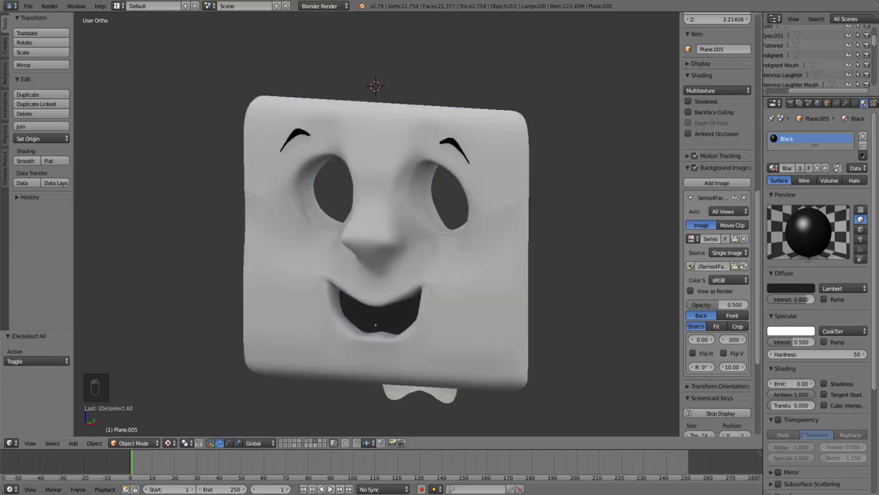
middle_drag(371, 261, 451, 226)
middle_drag(381, 275, 373, 270)
key(KP_5)
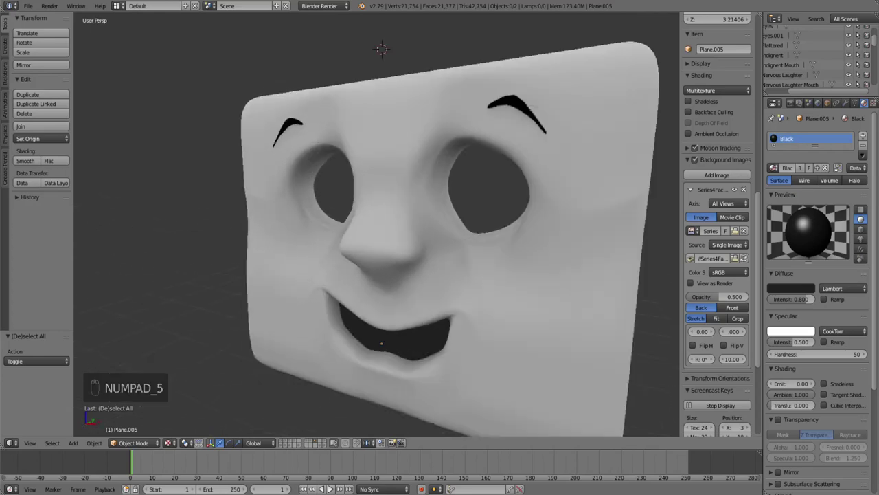
scroll(378, 261, down, 1)
middle_drag(378, 271, 329, 243)
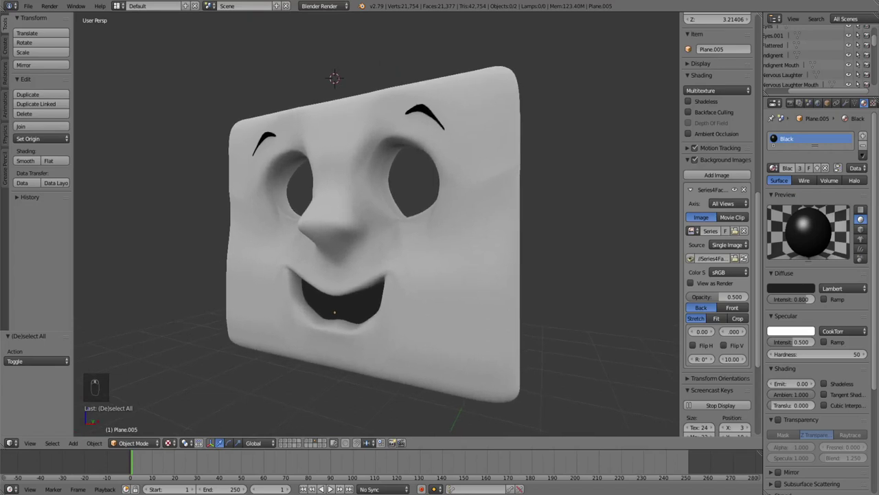
scroll(374, 234, down, 2)
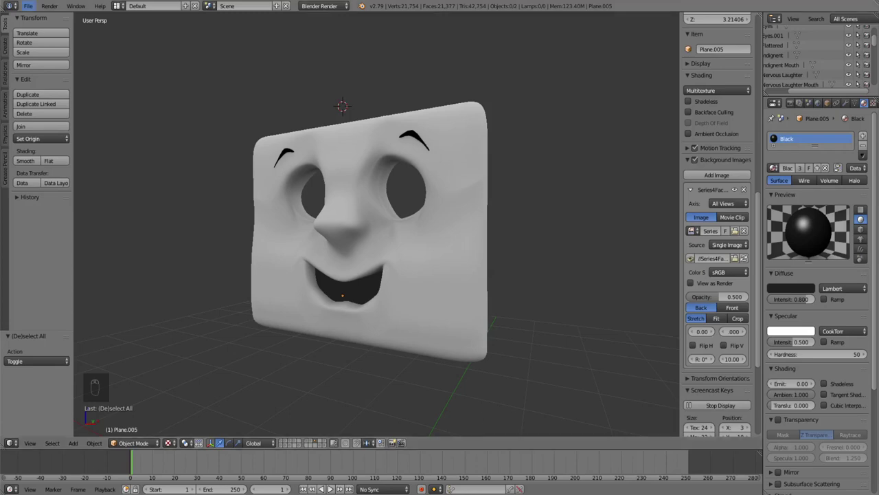
click(28, 5)
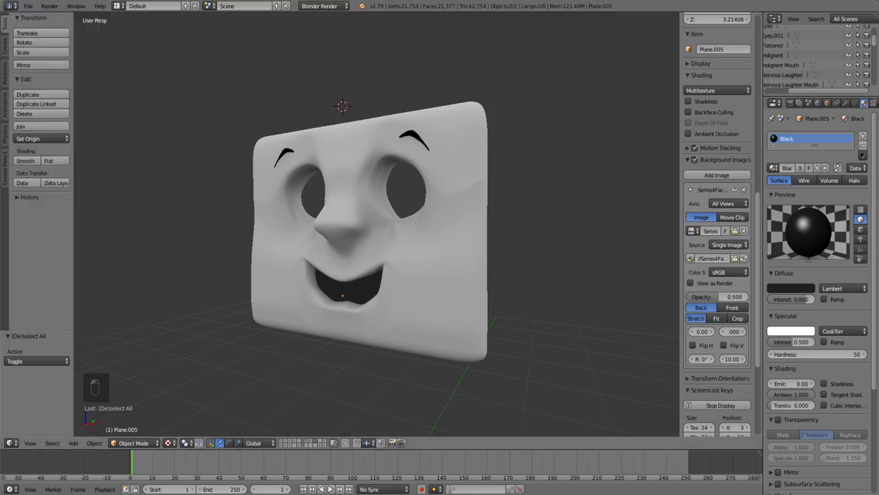